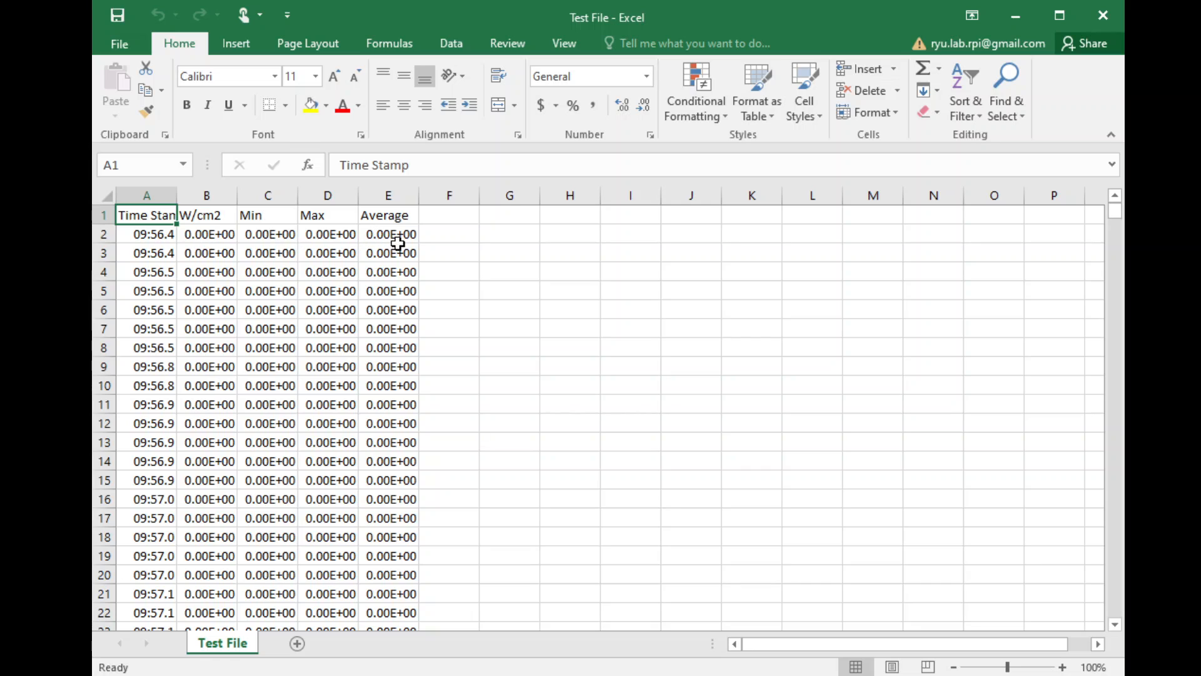
pyautogui.scroll(-3, 360, 365)
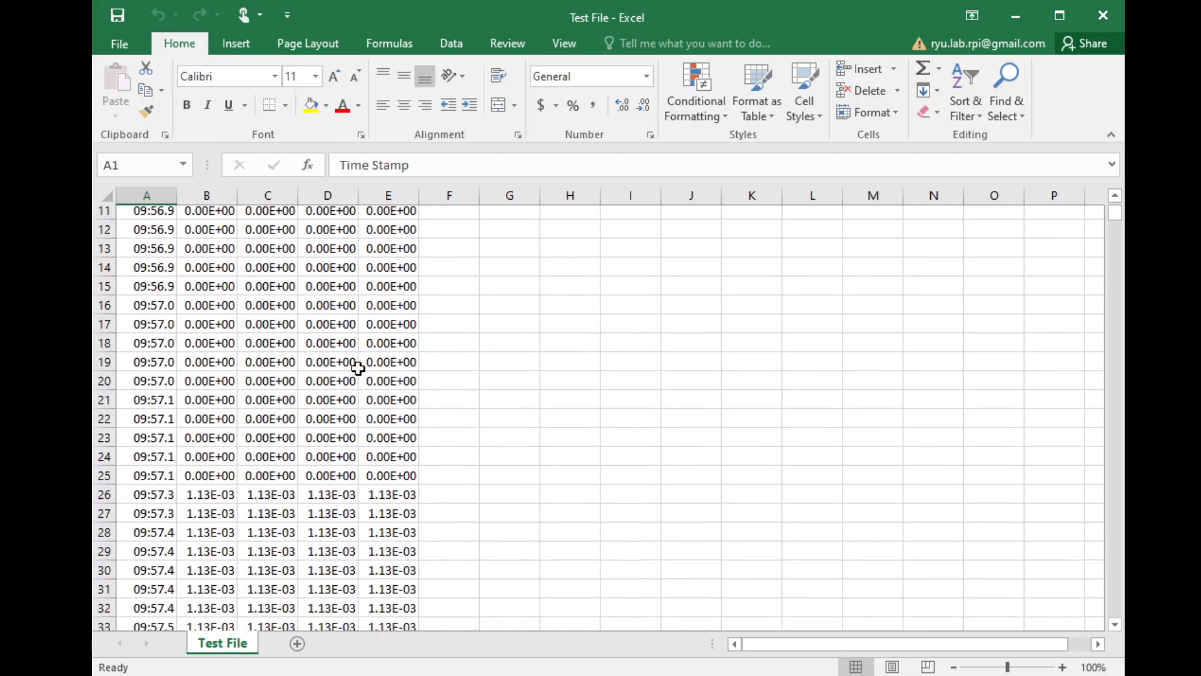
pyautogui.scroll(-1, 358, 368)
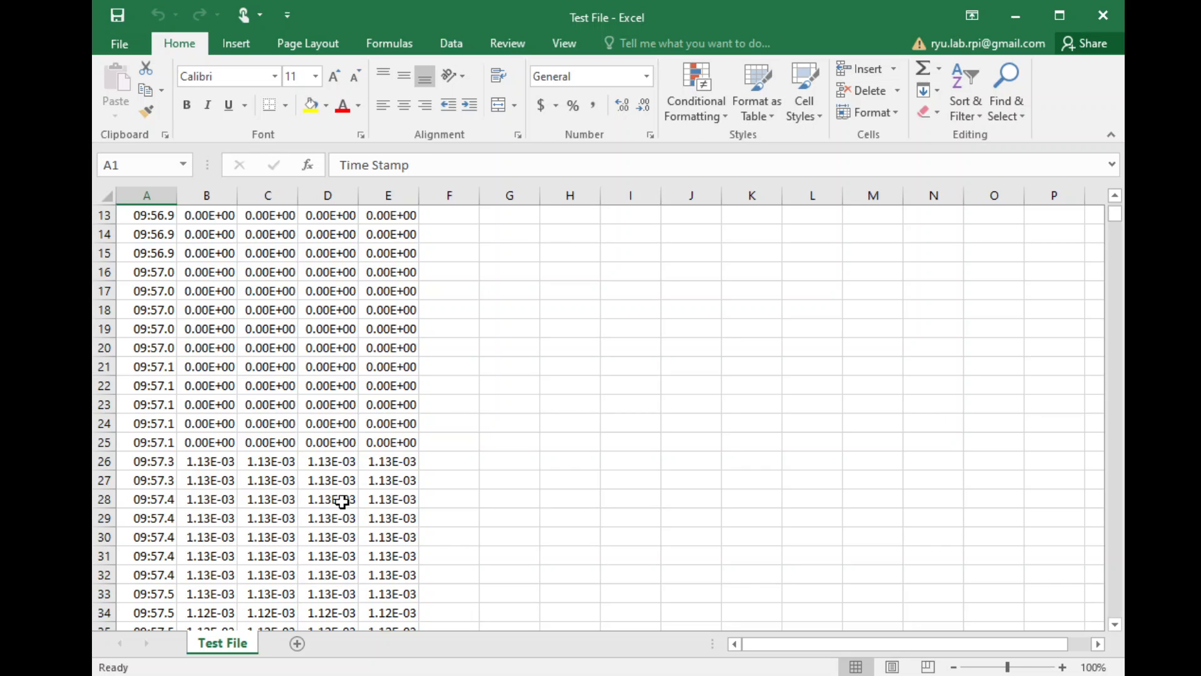
pyautogui.scroll(4, 328, 510)
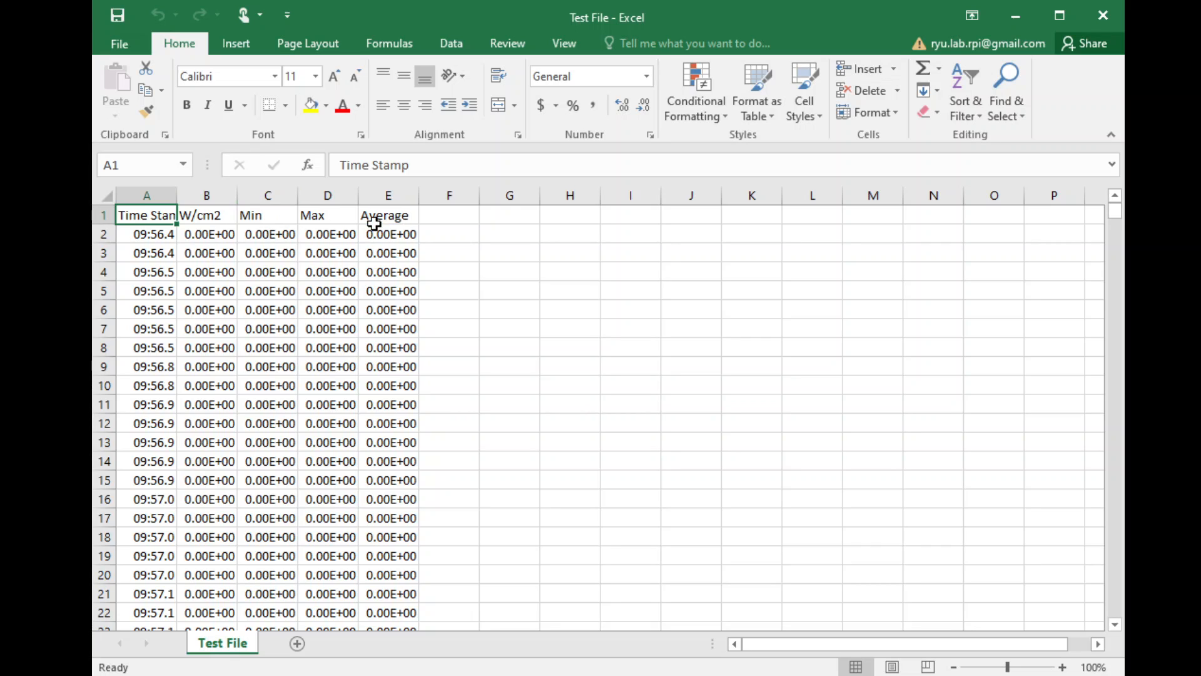
pyautogui.click(207, 199)
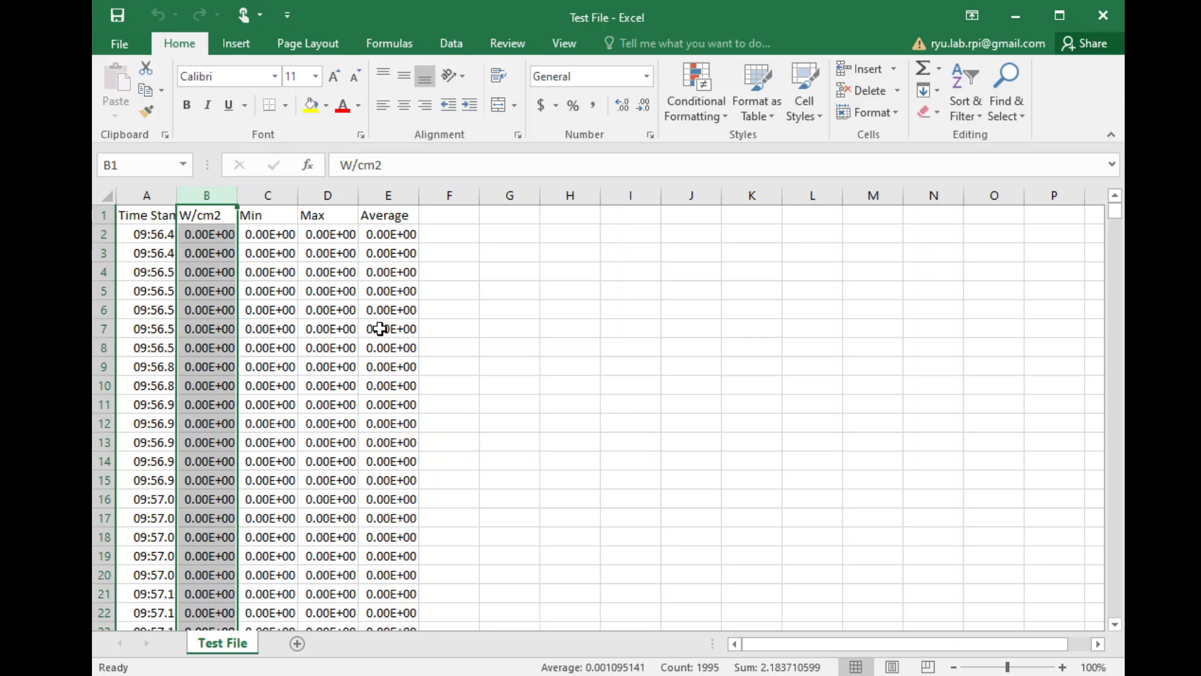
# Step: Enter the column headers "Time (s)" in I1 and "UV Transmittance (W/cm2)" in J1
pyautogui.click(631, 215)
pyautogui.write('Ti')
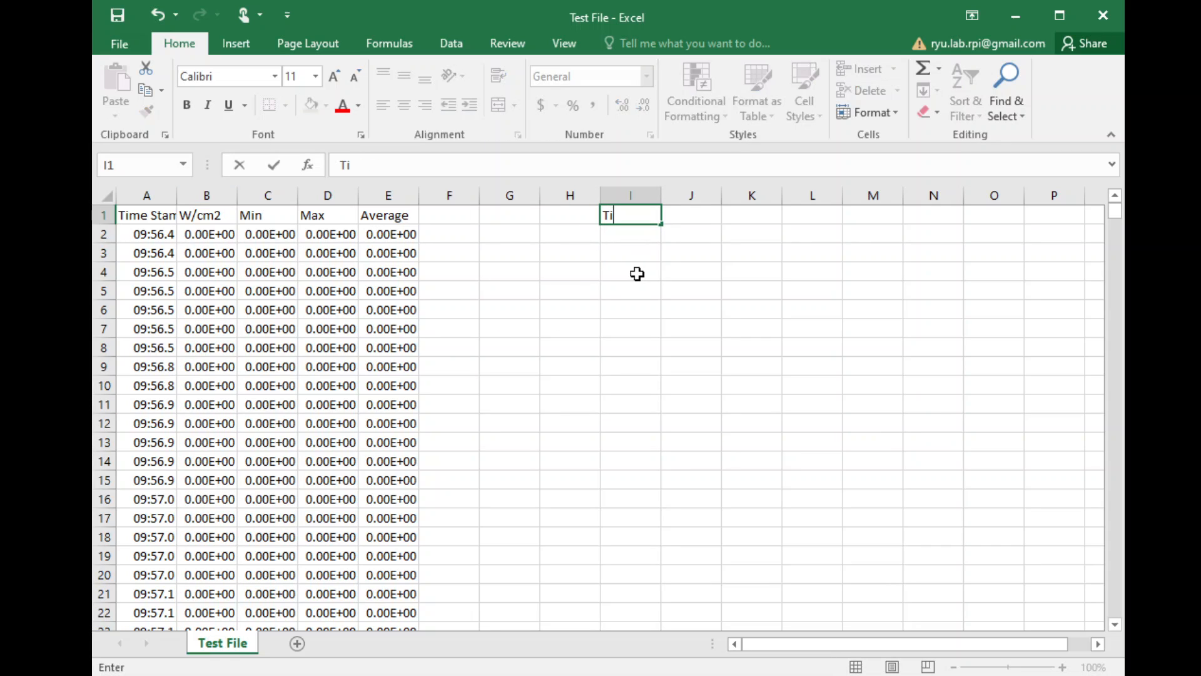
pyautogui.write('me (s')
pyautogui.press('Tab')
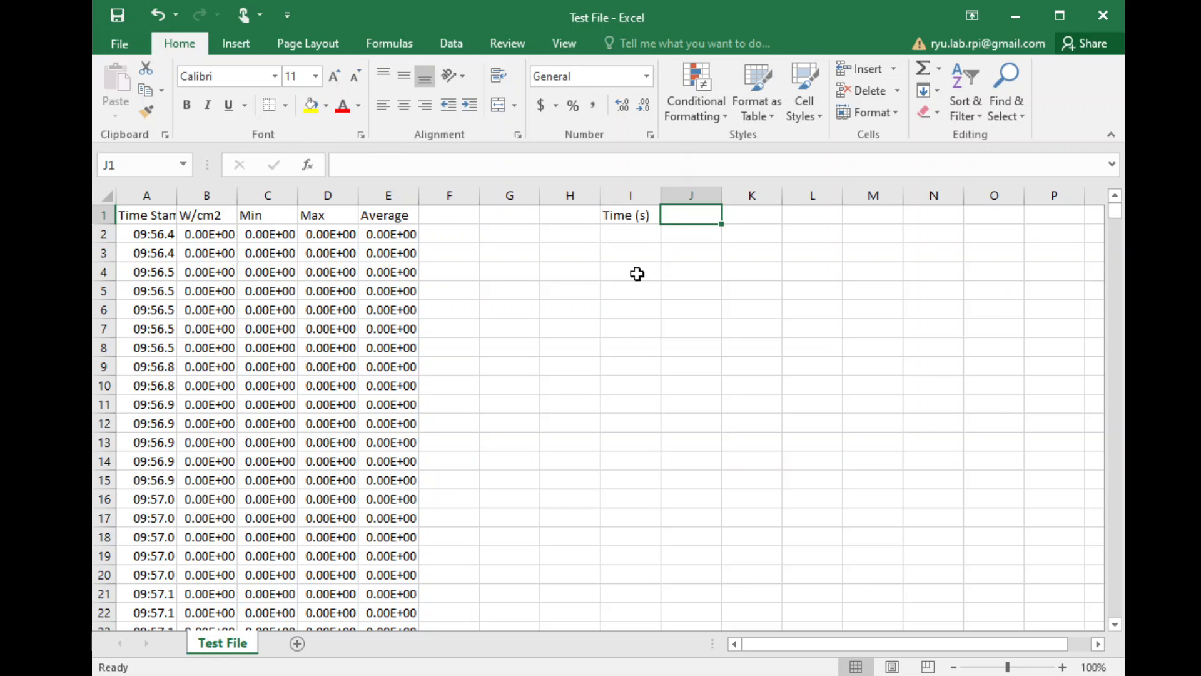
pyautogui.write('UV TR')
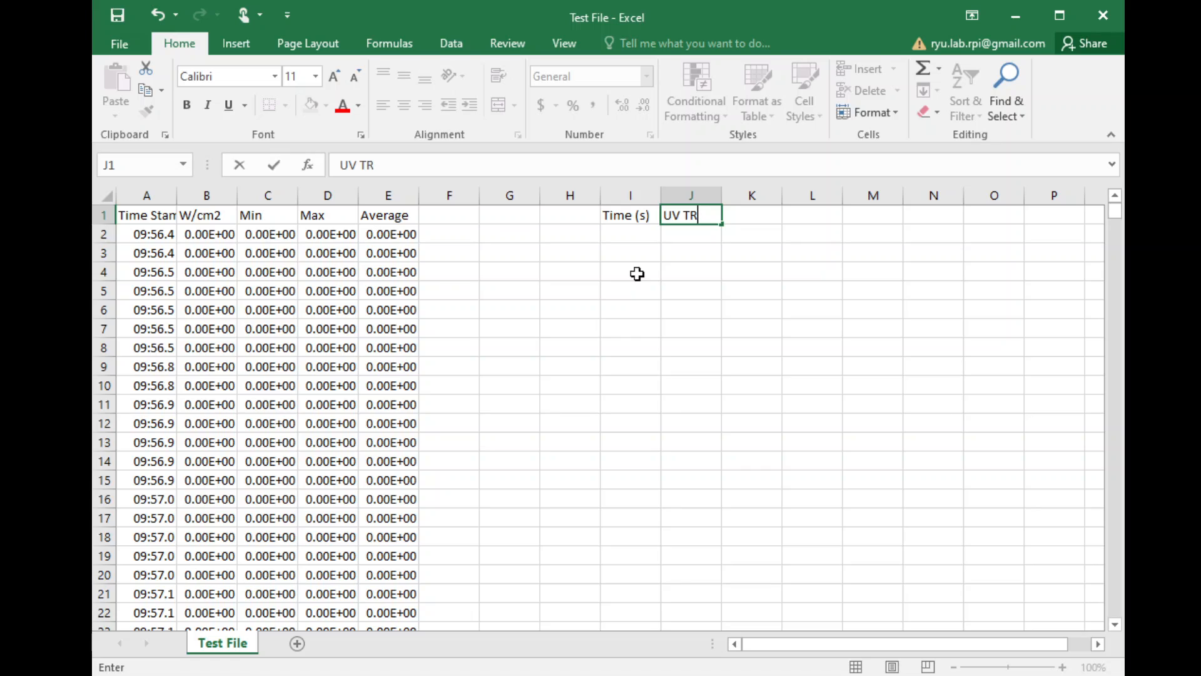
pyautogui.write('ansmittance')
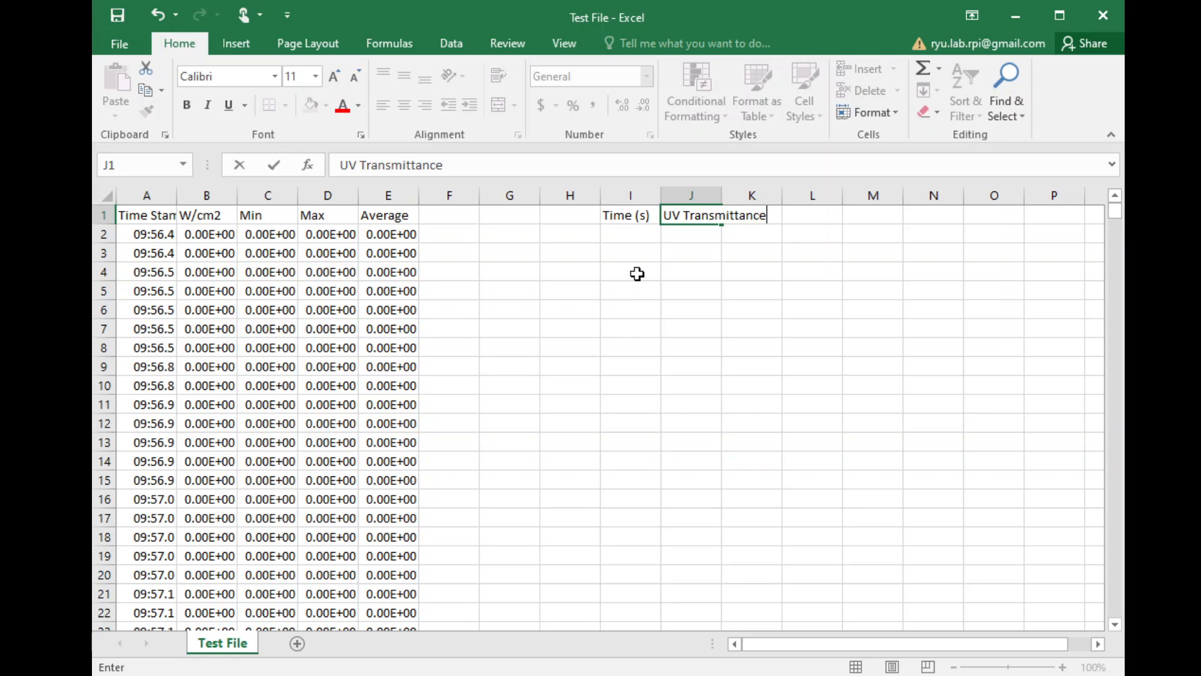
pyautogui.write(' (W/cm2')
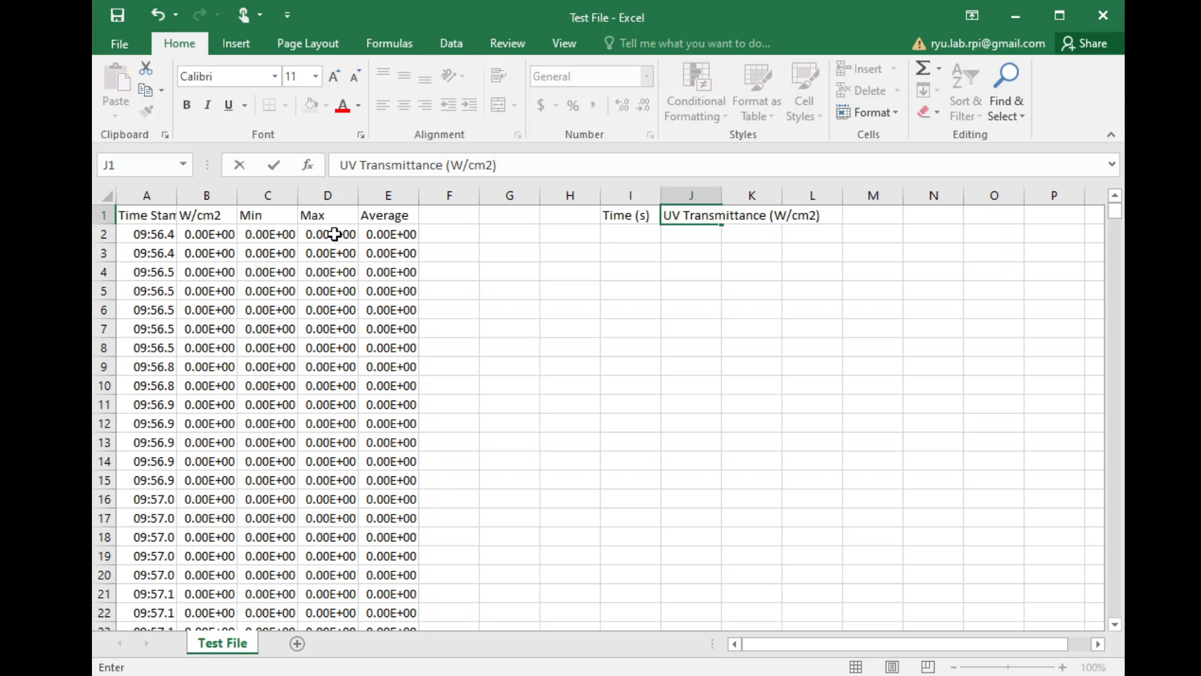
# Step: Copy all W/cm2 readings in column B from B2 down to the last filled row
pyautogui.click(205, 232)
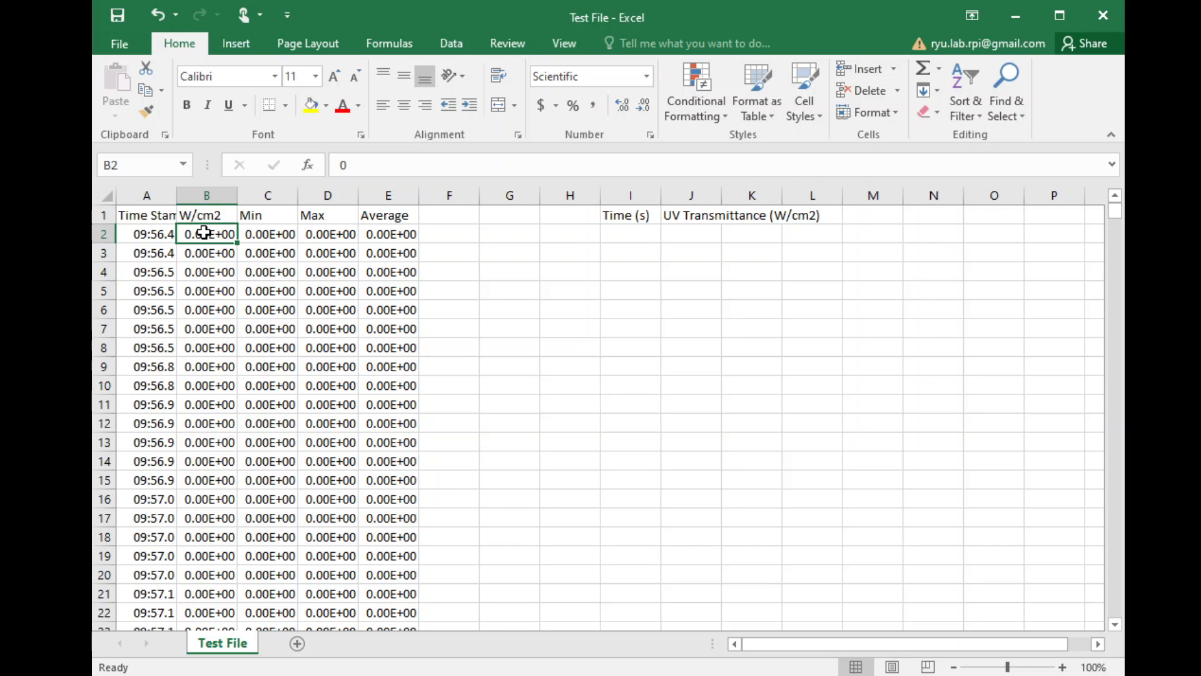
pyautogui.hotkey('ctrl', 'shift', 'Down')
pyautogui.hotkey('ctrl', 'c')
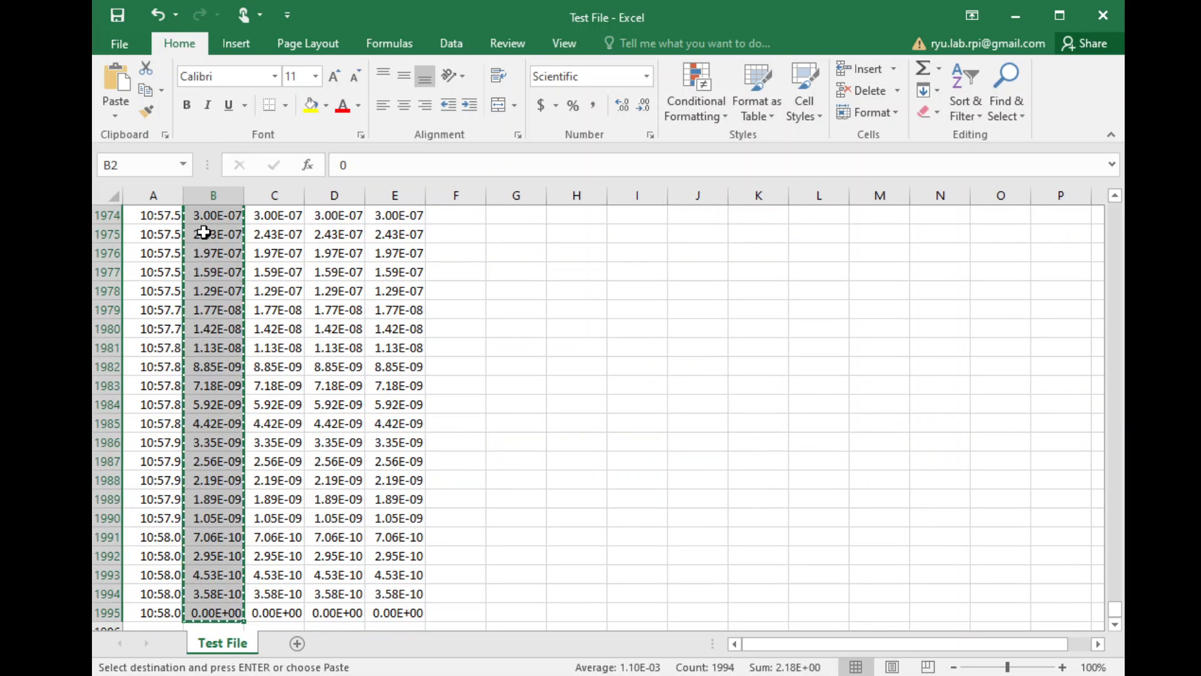
pyautogui.hotkey('ctrl', 'Up')
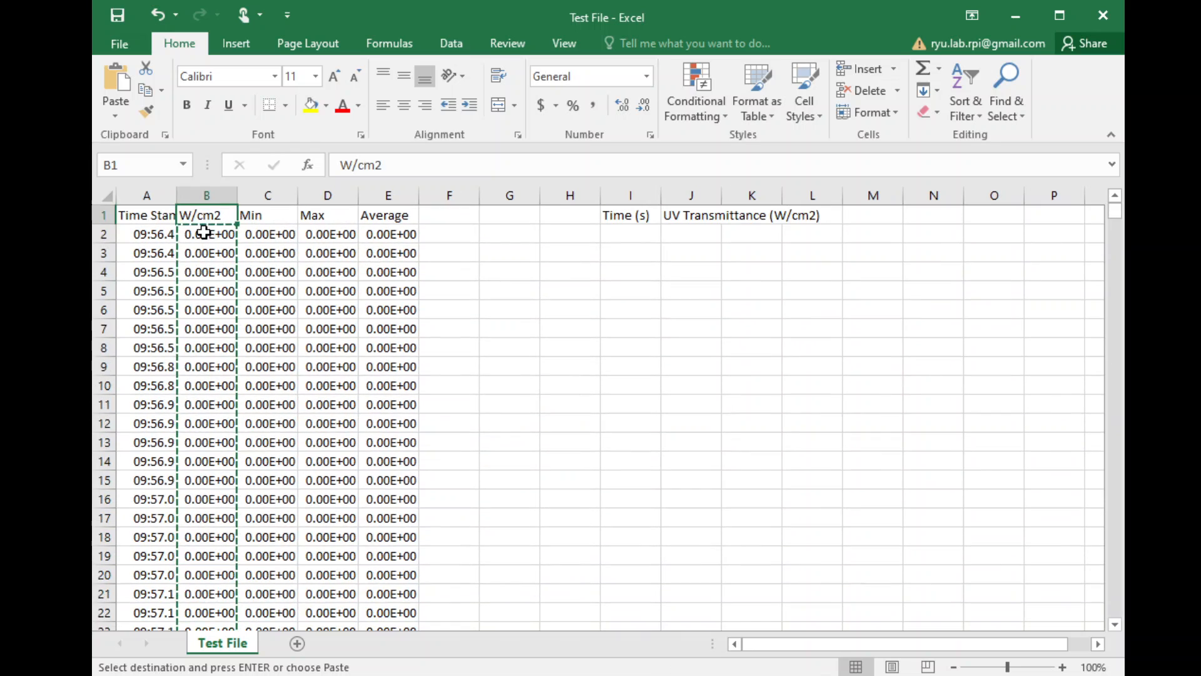
pyautogui.click(700, 232)
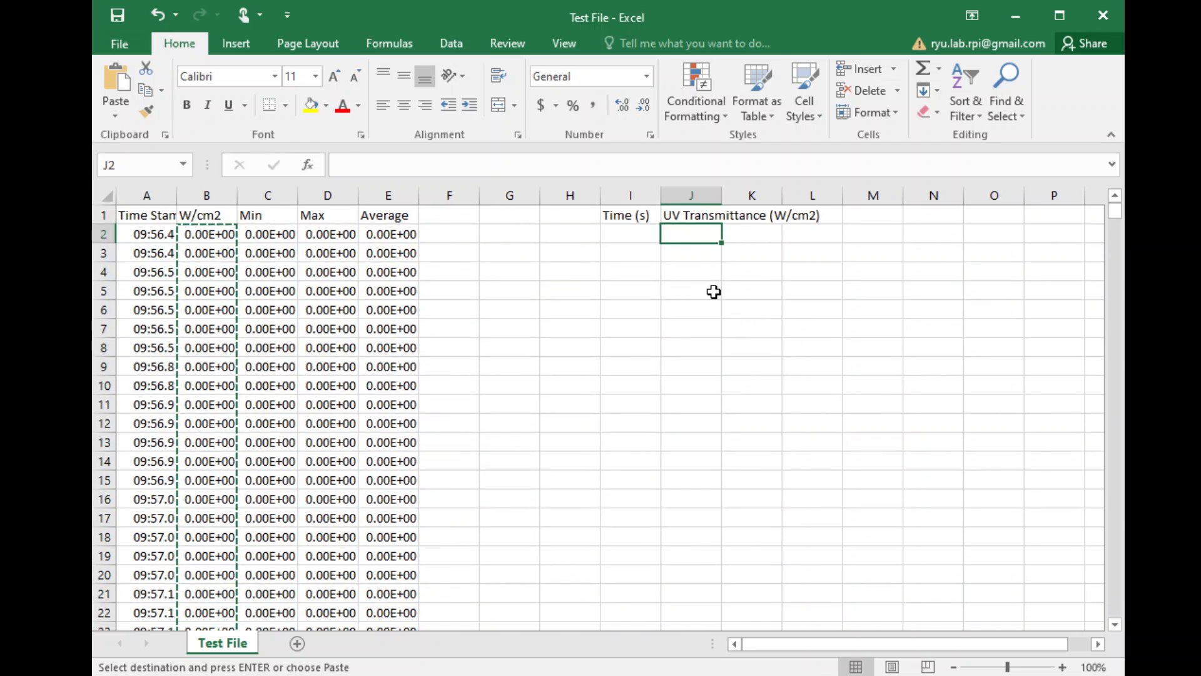
pyautogui.hotkey('ctrl', 'v')
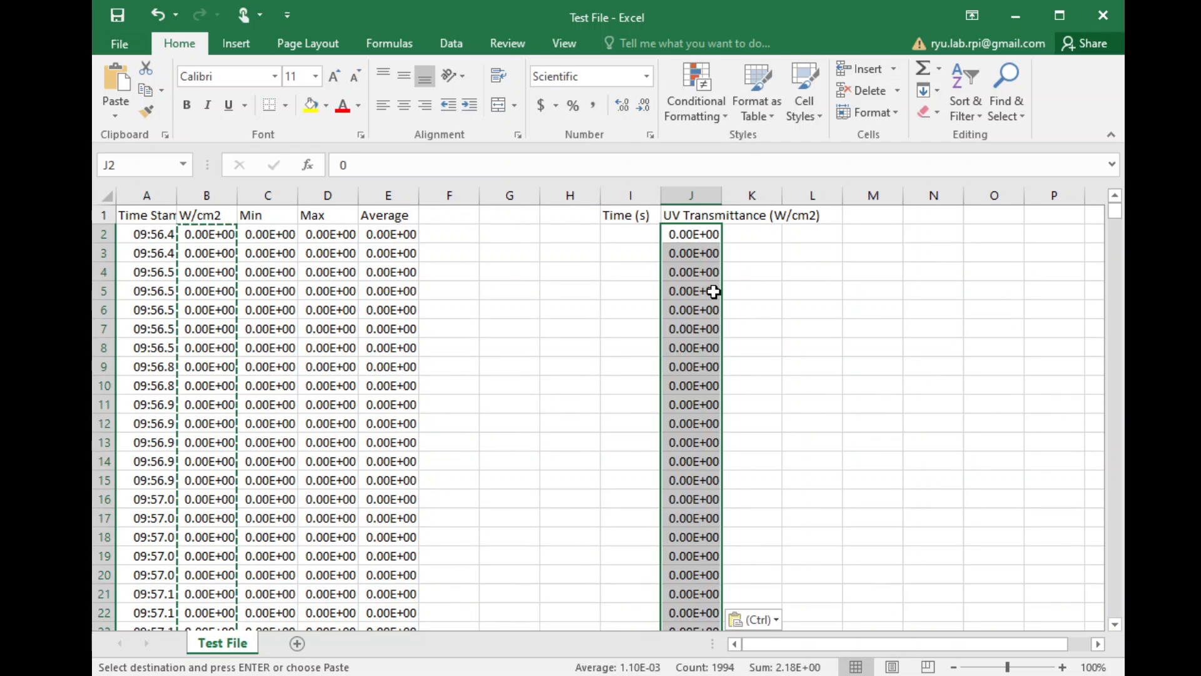
pyautogui.click(160, 16)
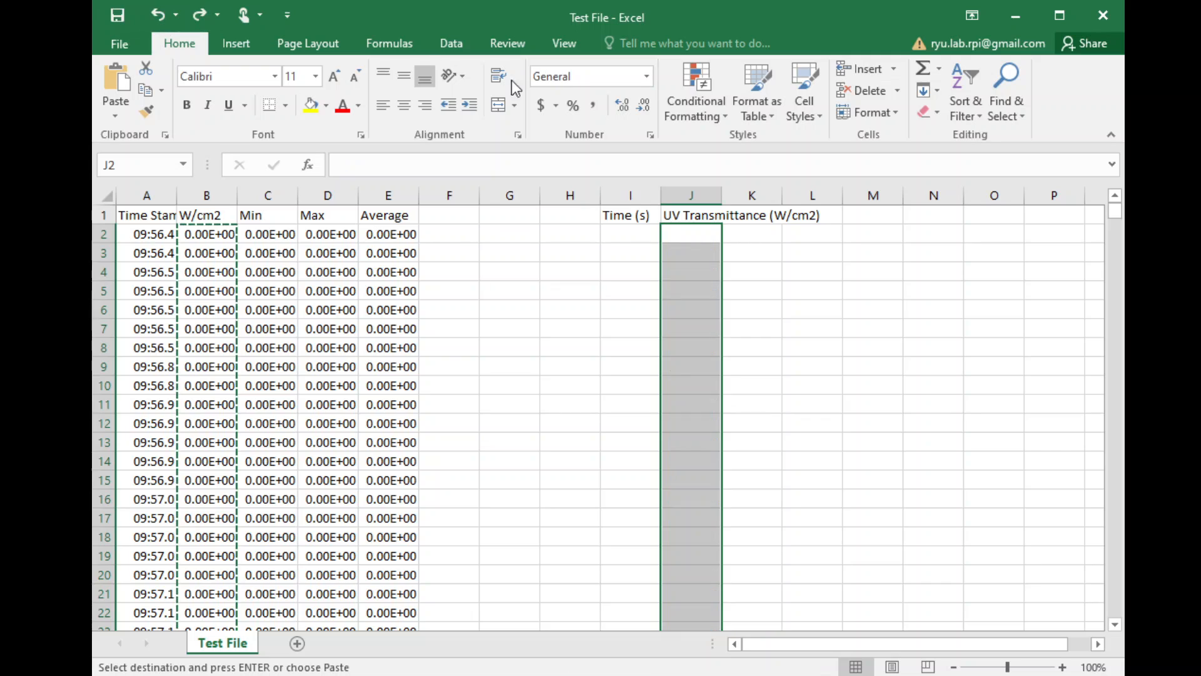
# Step: Paste the copied W/cm2 readings under the UV Transmittance header, starting at J3
pyautogui.click(700, 251)
pyautogui.hotkey('ctrl', 'v')
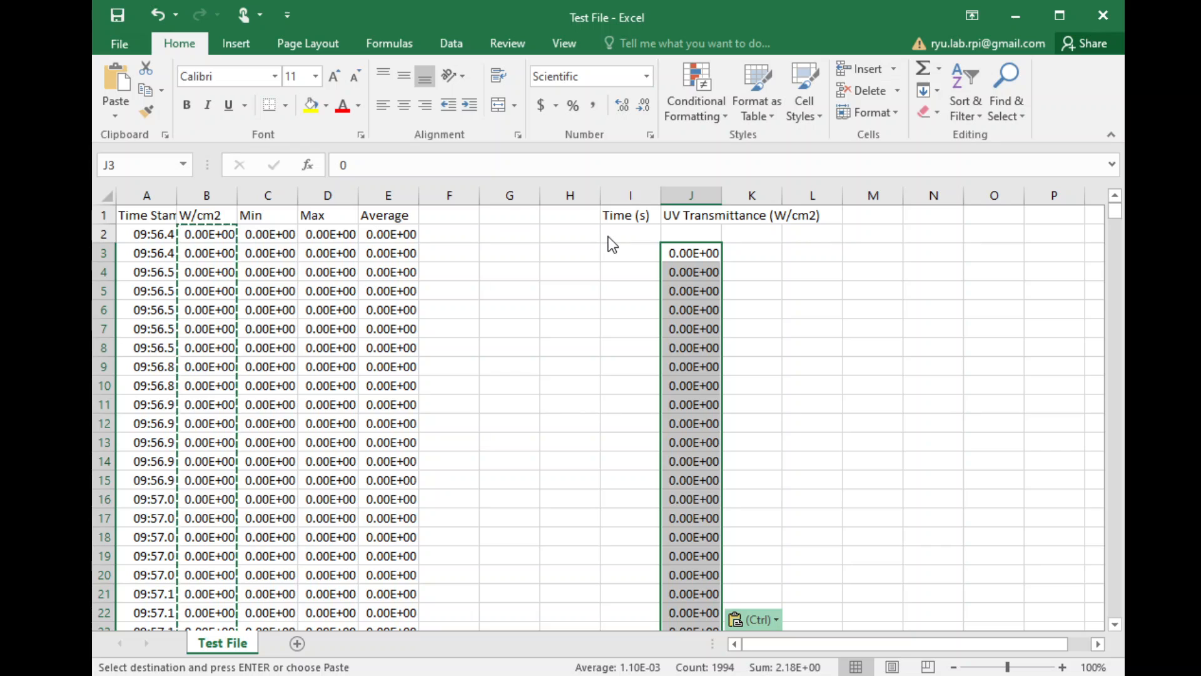
pyautogui.click(687, 248)
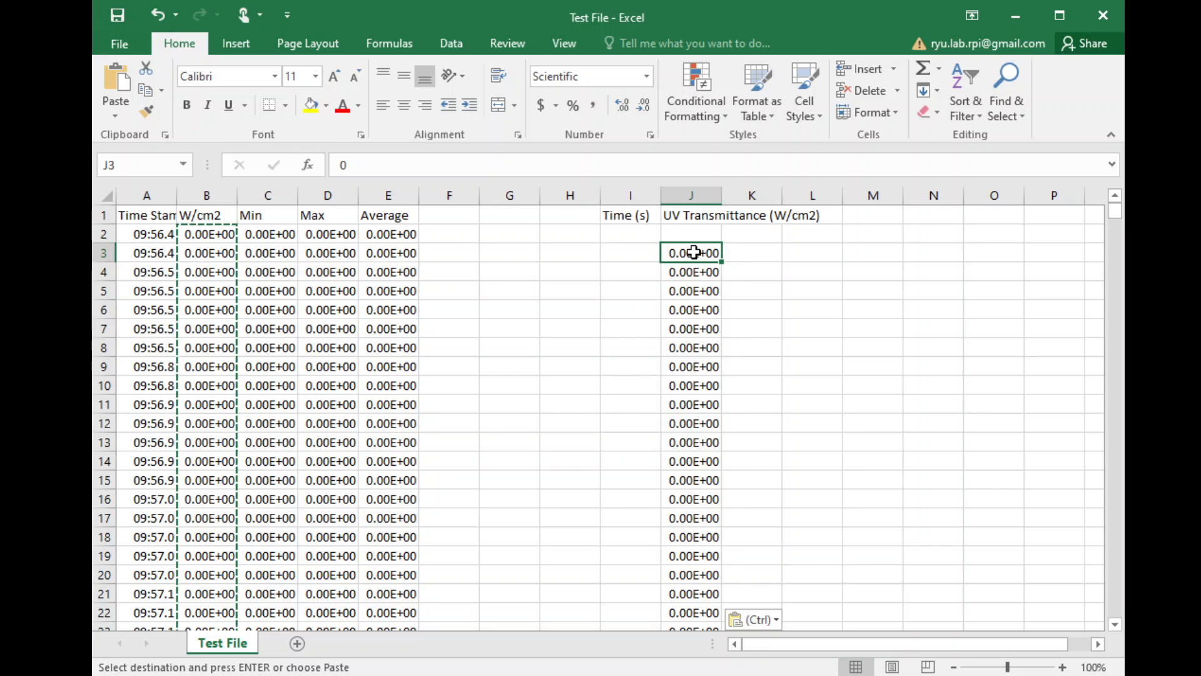
# Step: Delete the leading zero readings in J3:J26 and shift the remaining cells up
pyautogui.moveTo(692, 252); pyautogui.dragTo(696, 590)
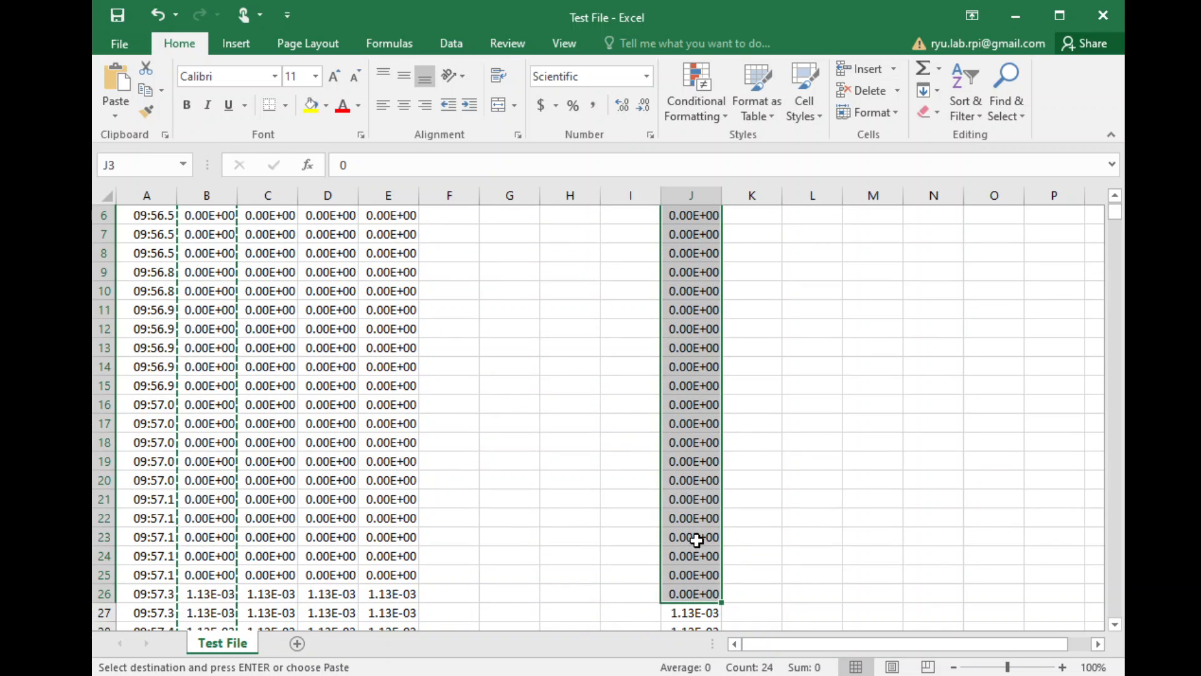
pyautogui.hotkey('ctrl', '-')
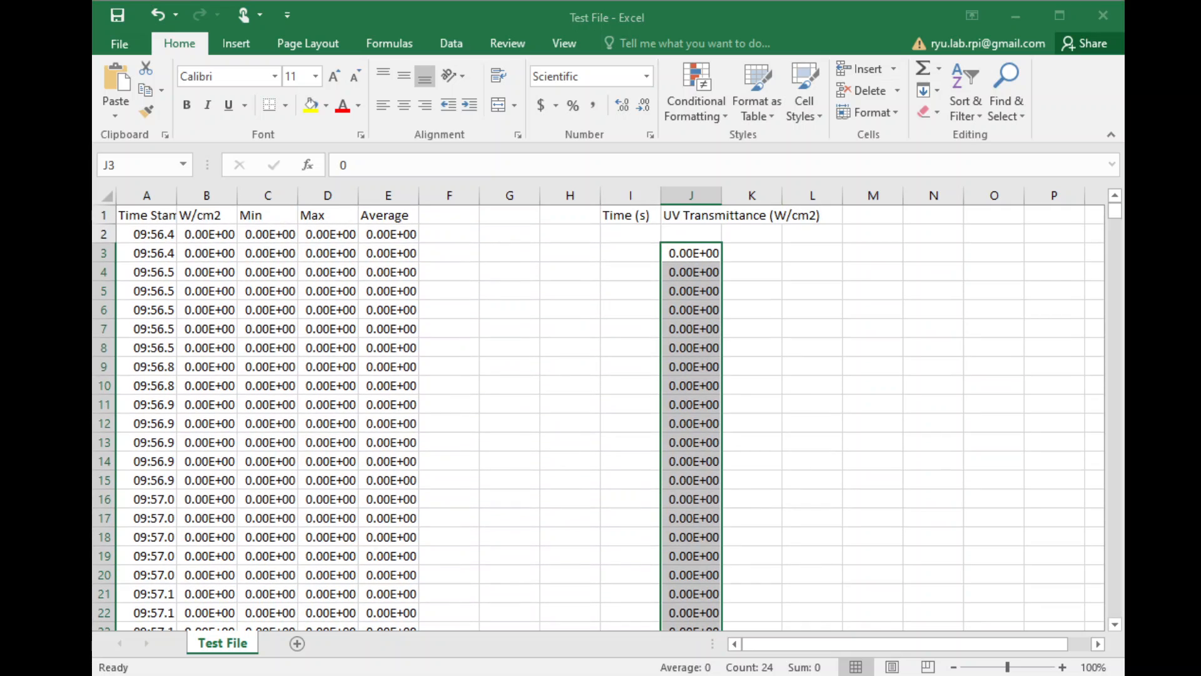
pyautogui.press('Return')
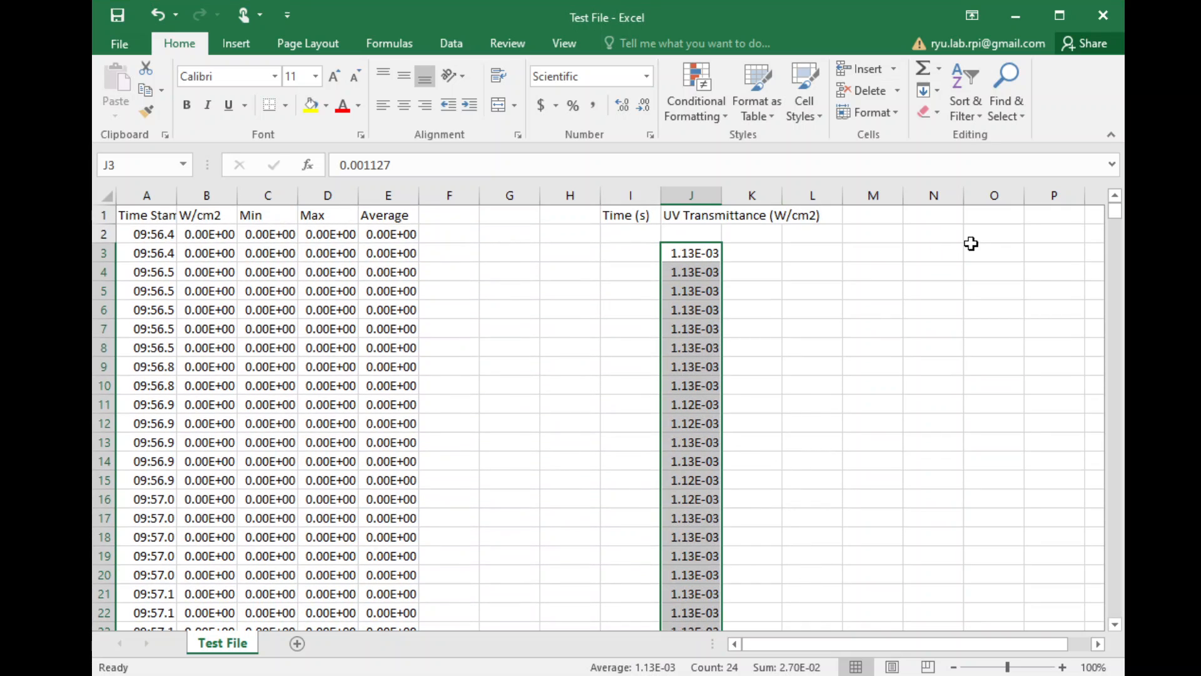
# Step: Delete the trailing low readings at the end of column J, from J1939 through J1972
pyautogui.hotkey('ctrl', 'Down')
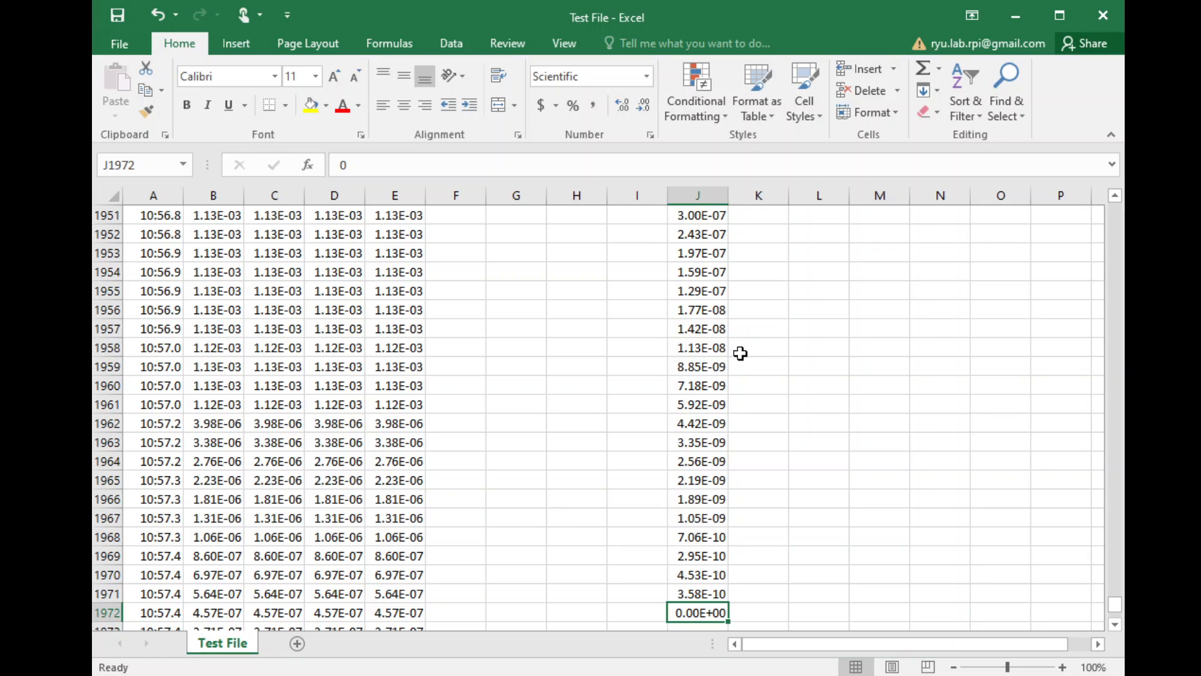
pyautogui.scroll(1, 733, 369)
pyautogui.scroll(5, 733, 369)
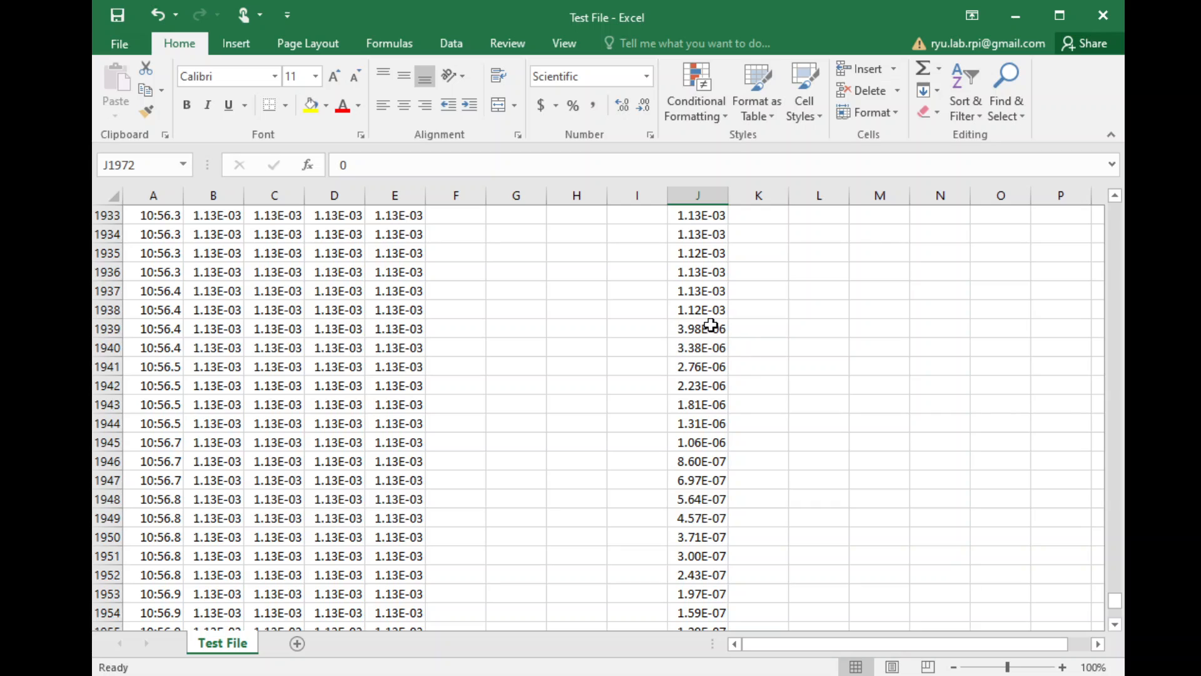
pyautogui.moveTo(705, 329); pyautogui.dragTo(703, 441)
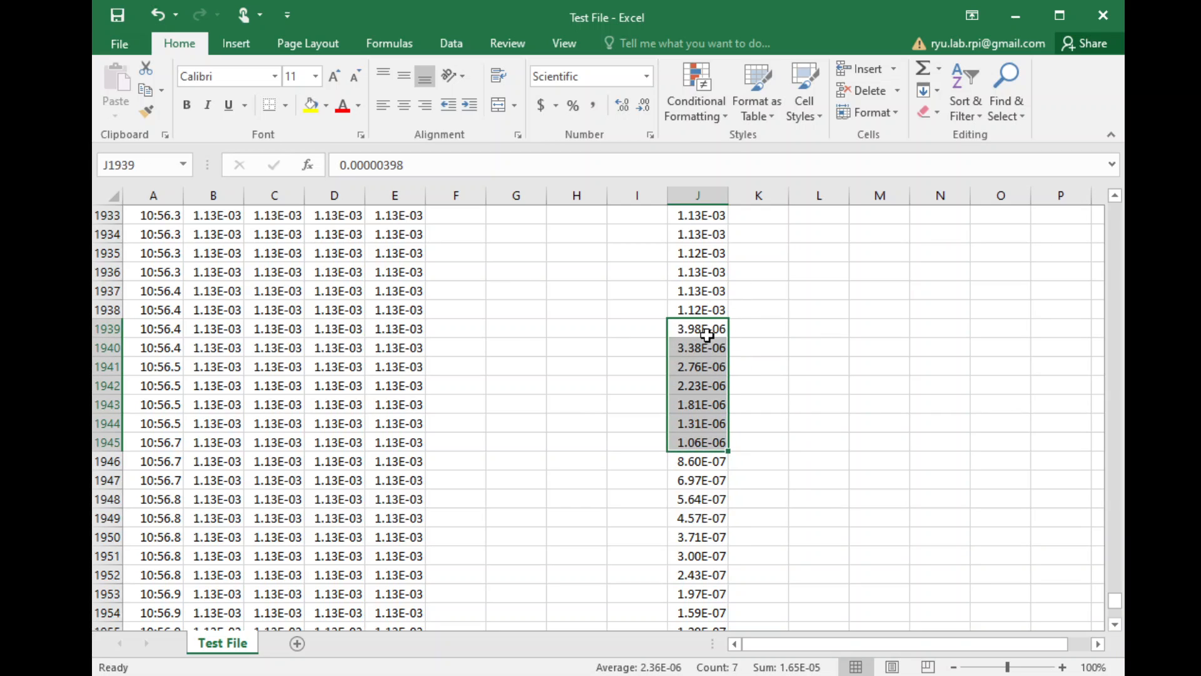
pyautogui.moveTo(701, 330); pyautogui.dragTo(694, 591)
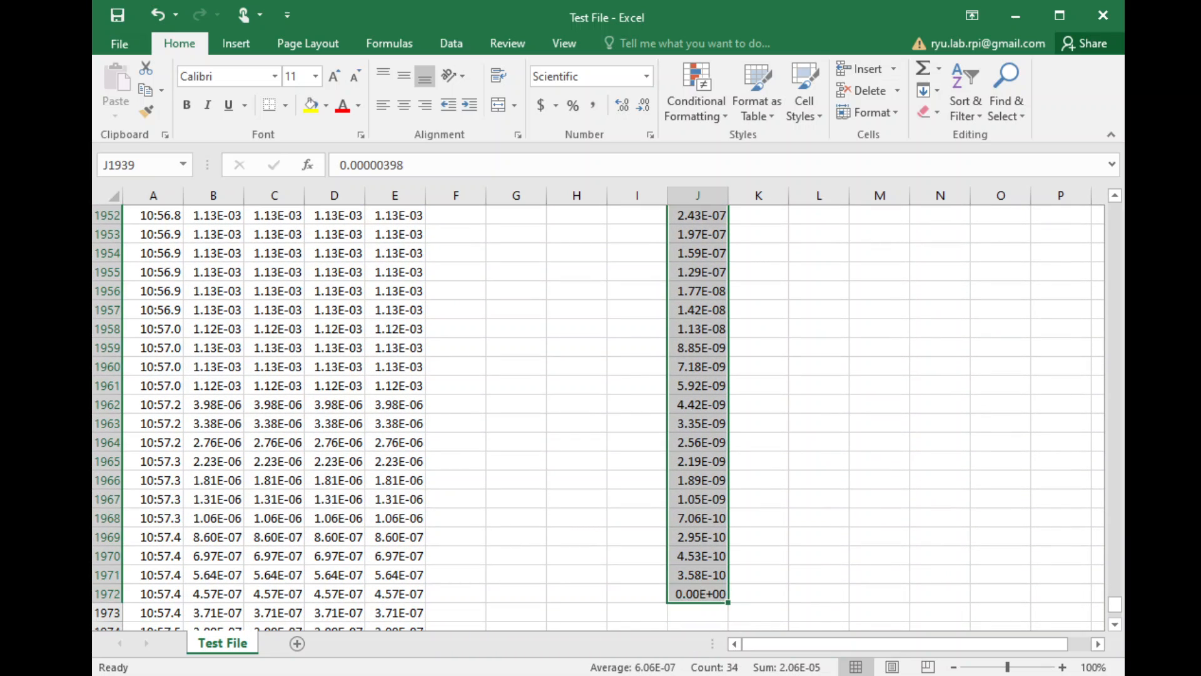
pyautogui.hotkey('ctrl', '-')
pyautogui.press('Return')
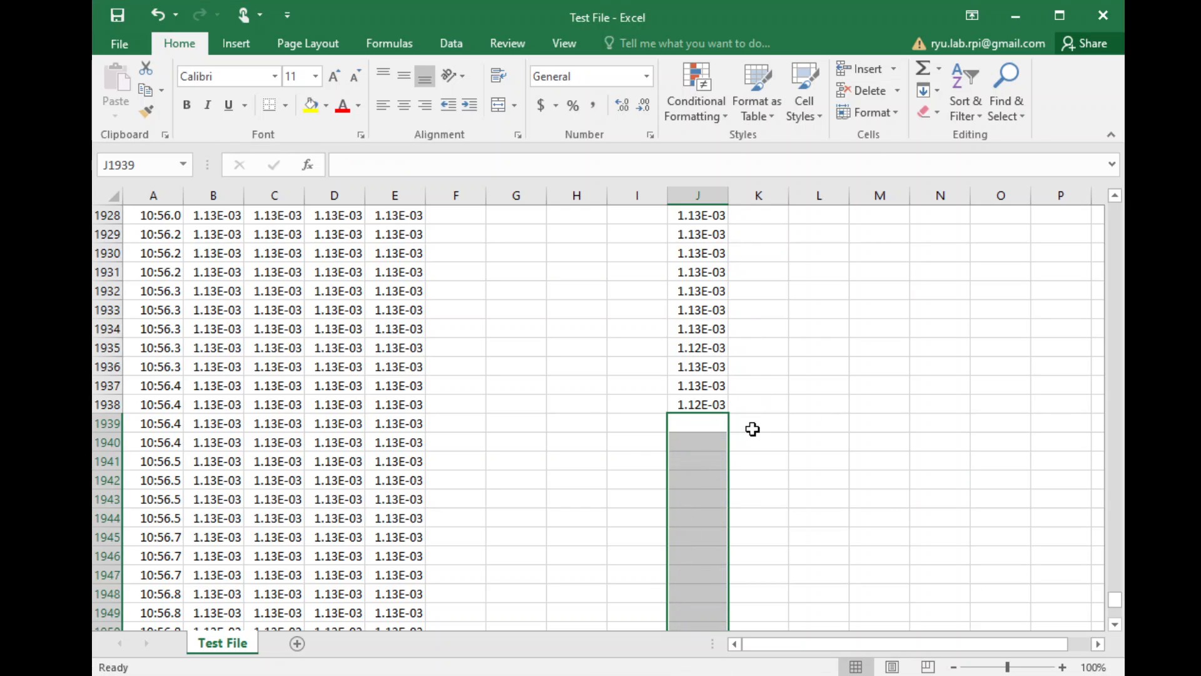
# Step: Check the row of the last remaining reading in column J and calculate the time increment in G1 with =60/1936
pyautogui.click(708, 402)
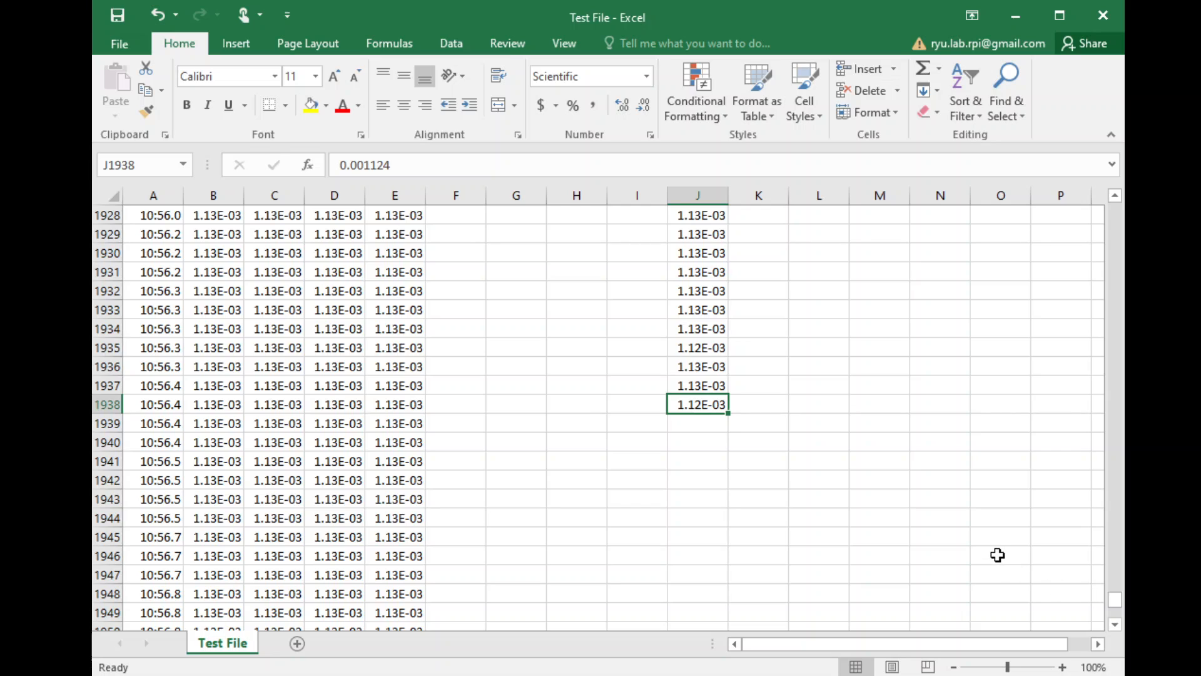
pyautogui.hotkey('ctrl', 'Up')
pyautogui.scroll(1, 730, 360)
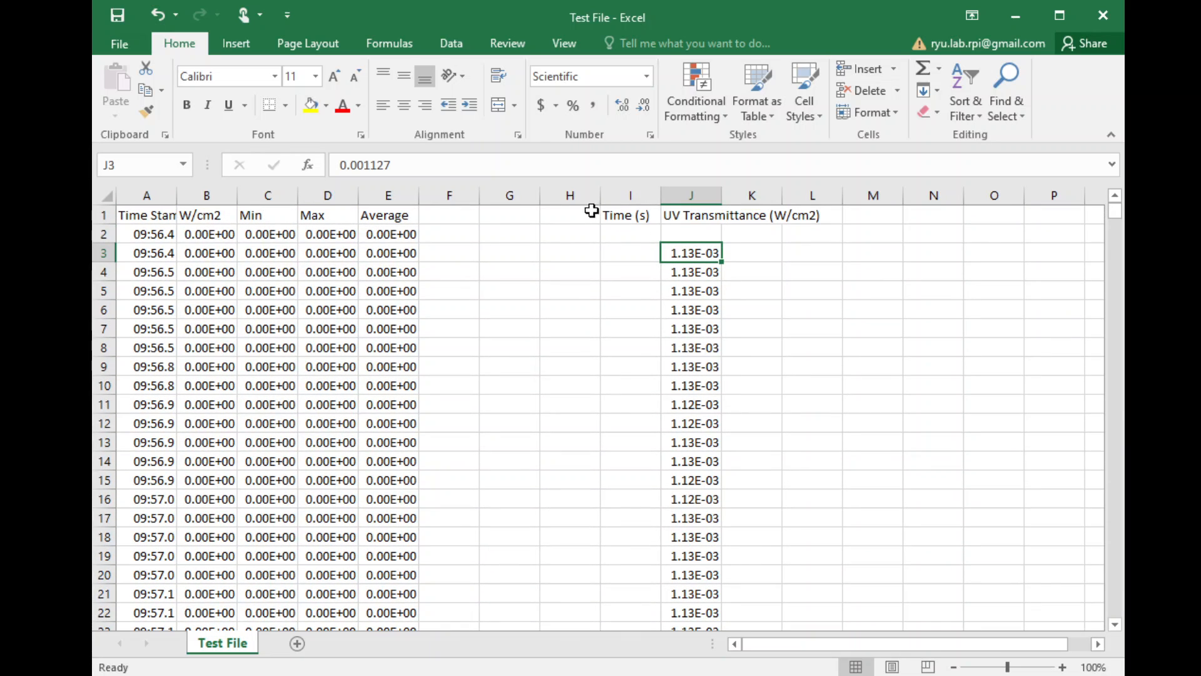
pyautogui.click(499, 211)
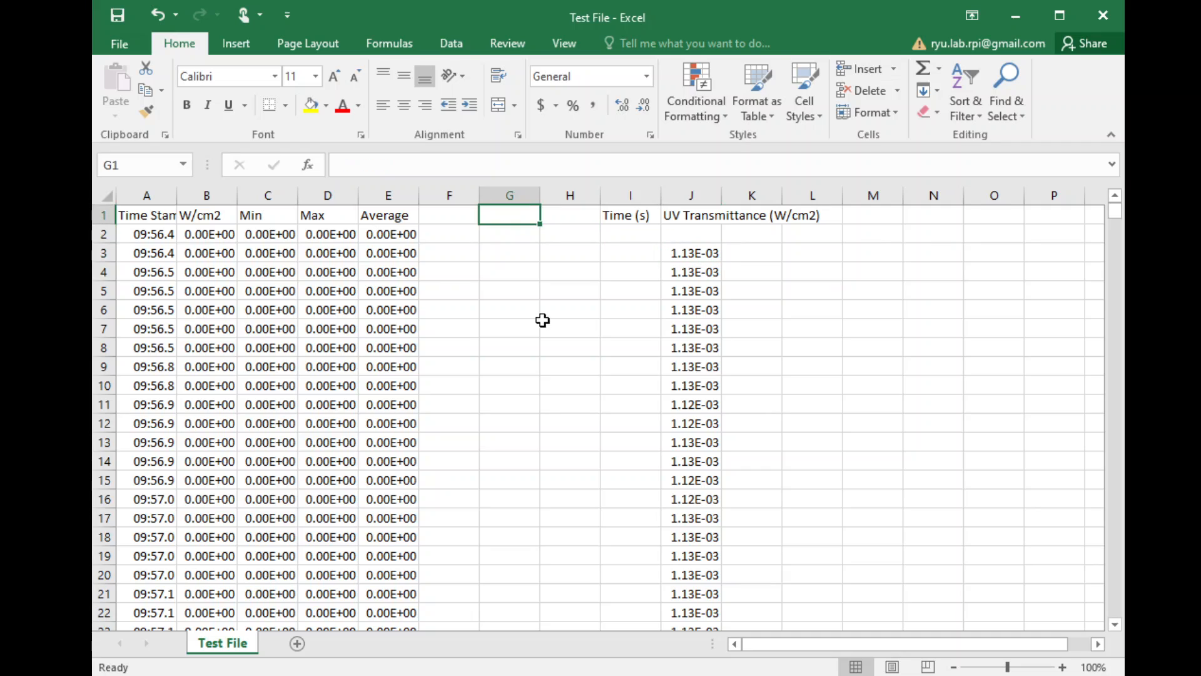
pyautogui.write('=')
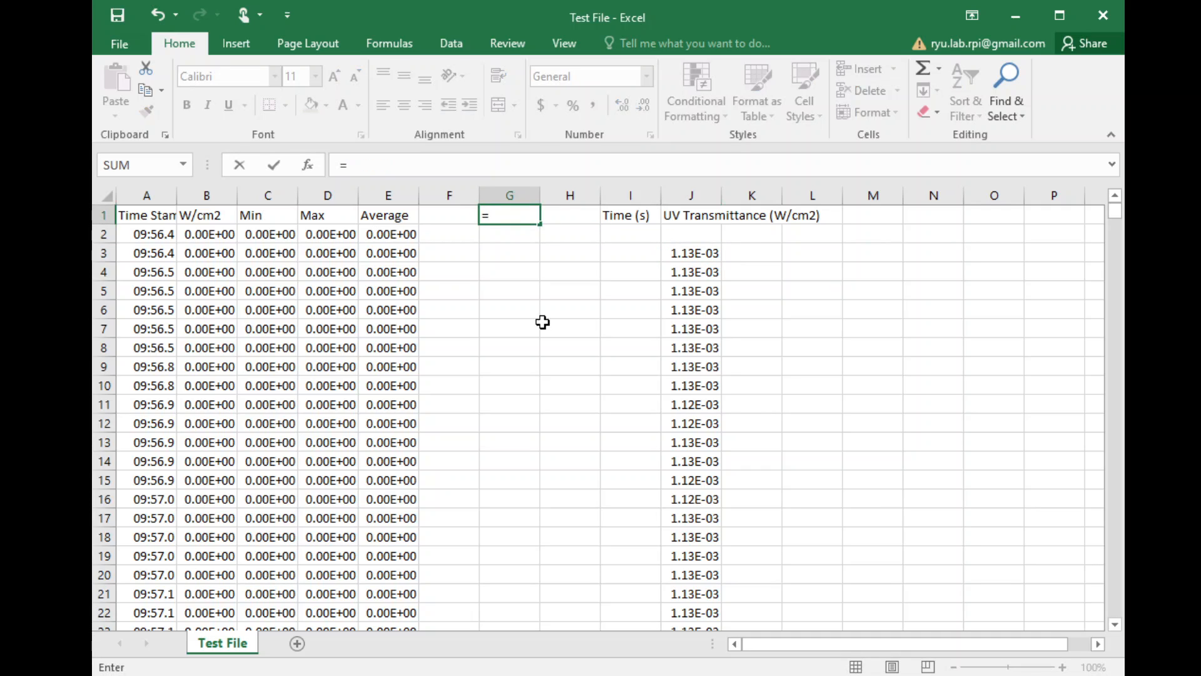
pyautogui.write('60/1936')
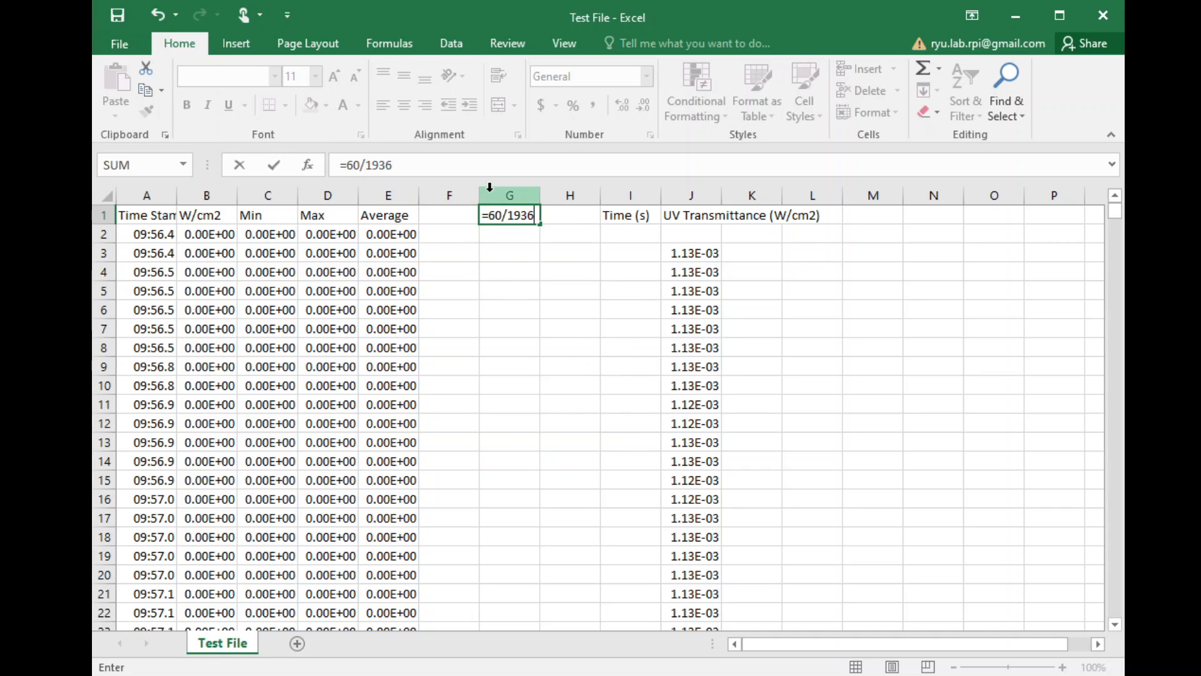
pyautogui.click(498, 229)
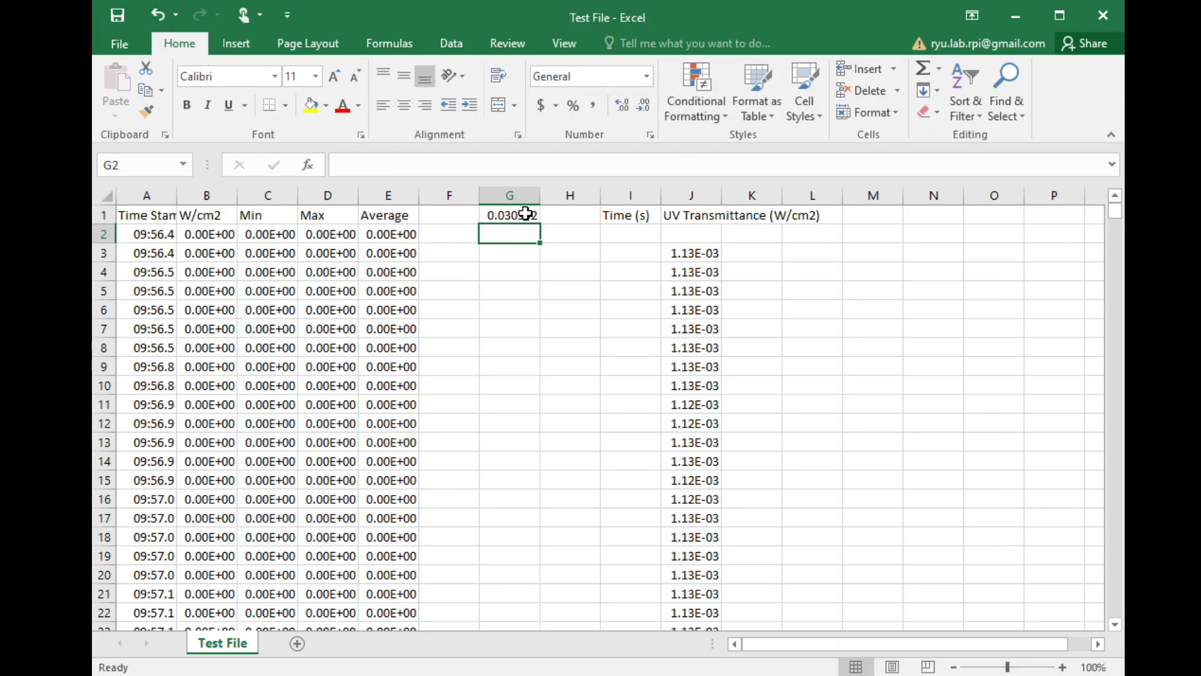
pyautogui.click(521, 214)
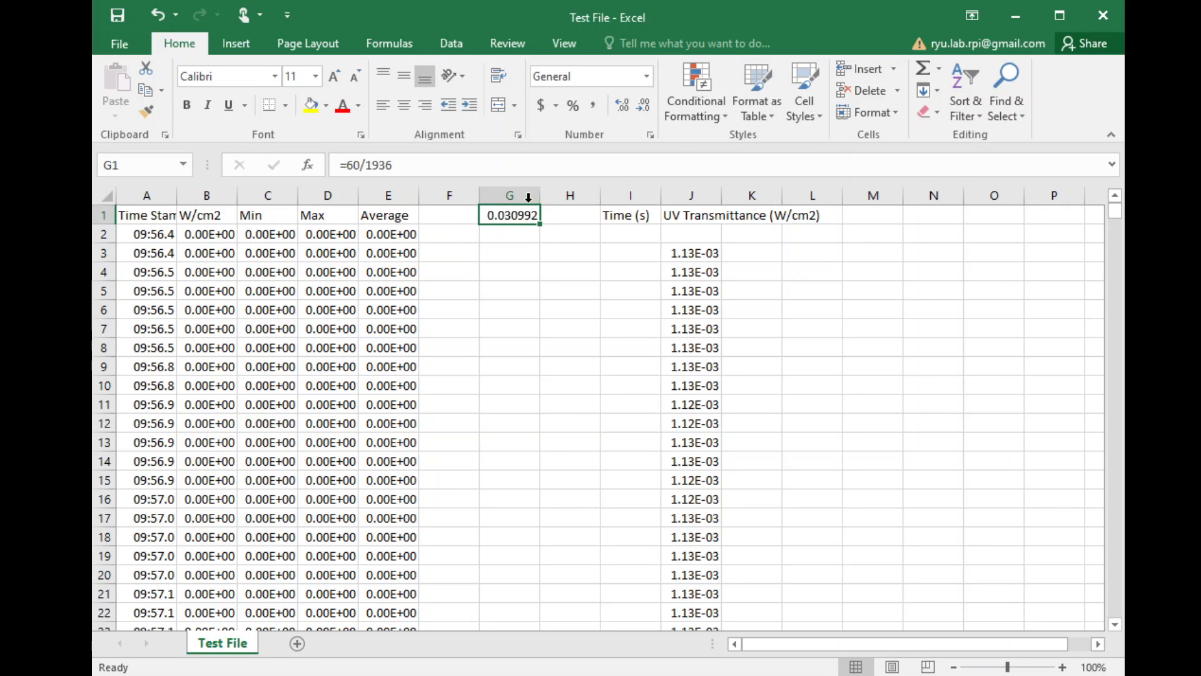
# Step: Enter 0 as the starting time in I2 under the Time (s) header
pyautogui.click(637, 236)
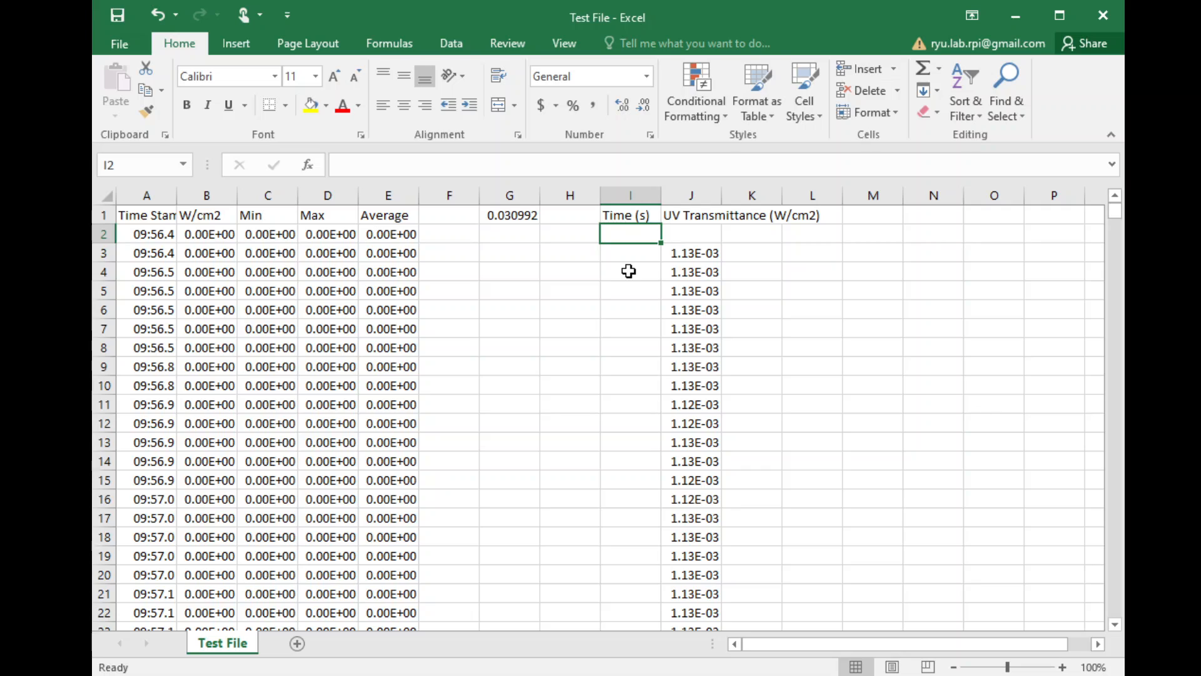
pyautogui.write('0')
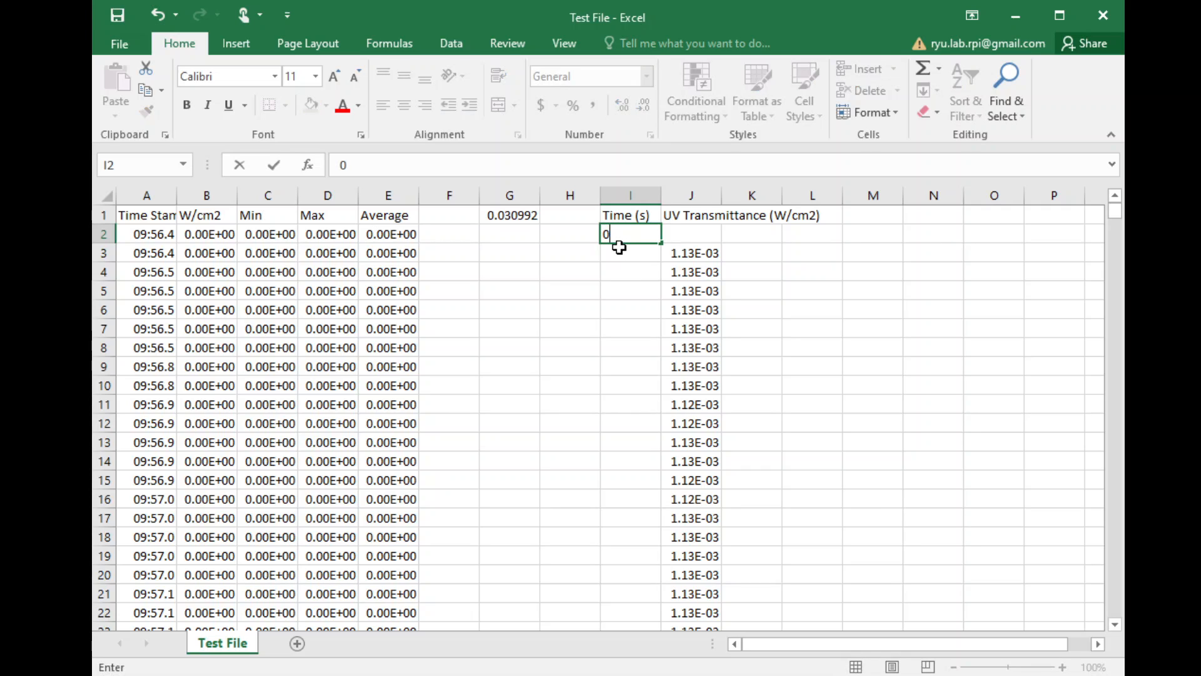
pyautogui.press('Return')
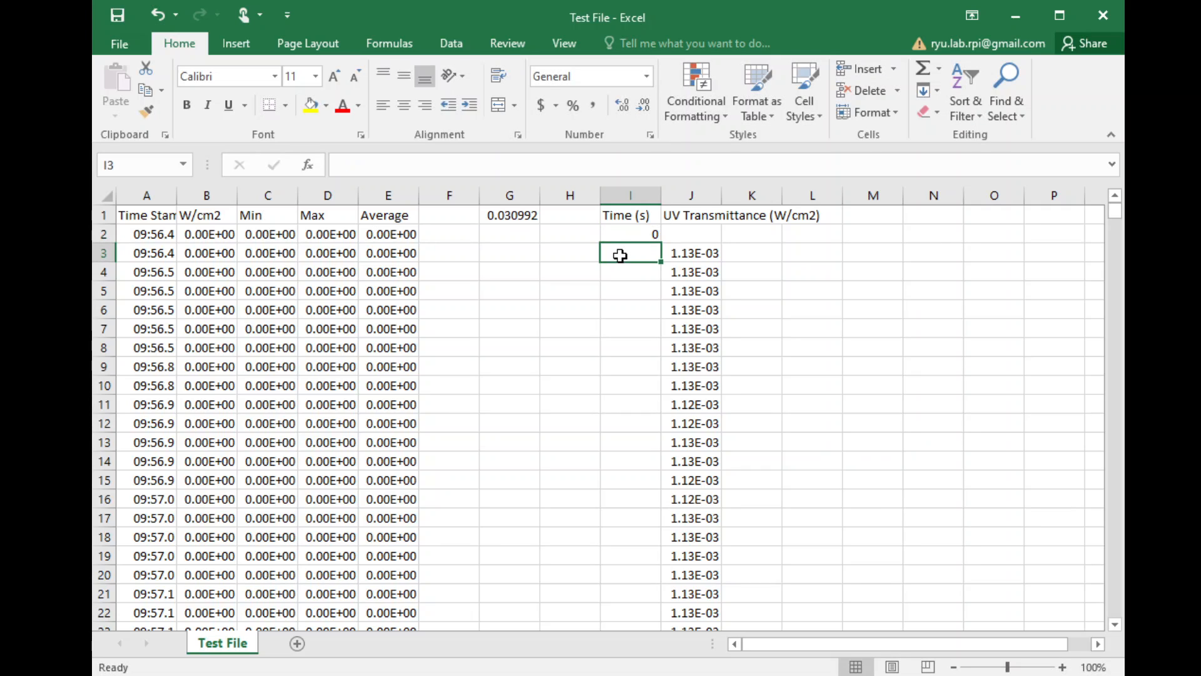
# Step: Copy the time increment from G1 into I3 as a plain value without its formula
pyautogui.click(504, 213)
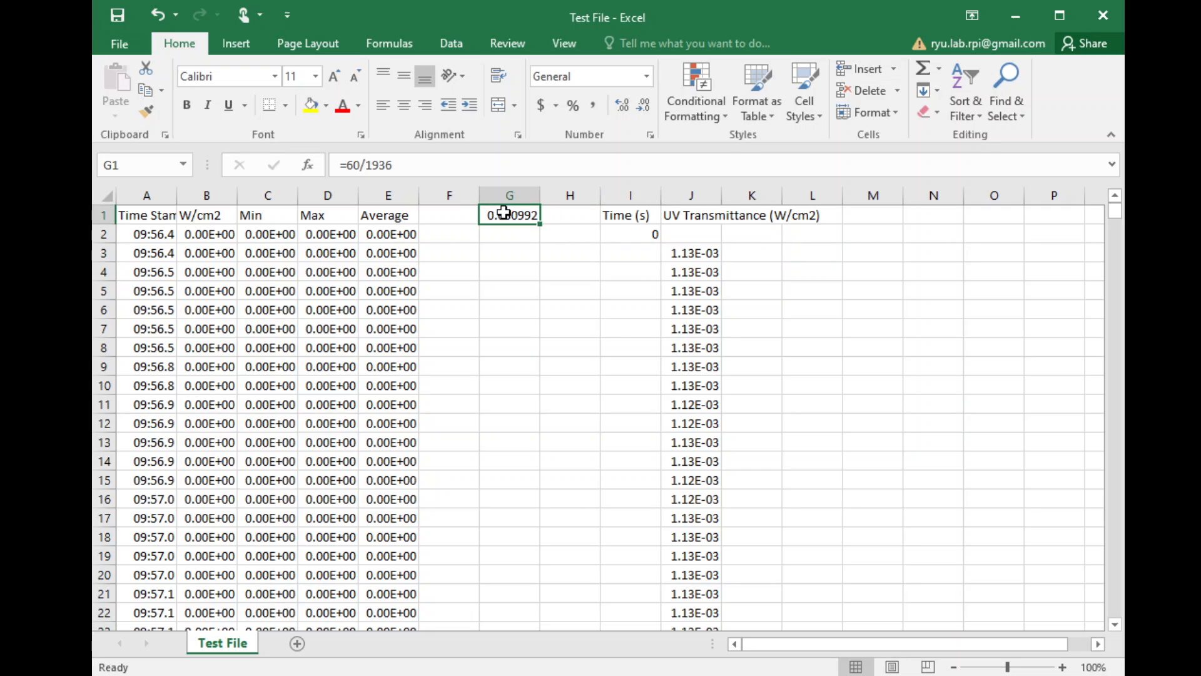
pyautogui.hotkey('ctrl', 'c')
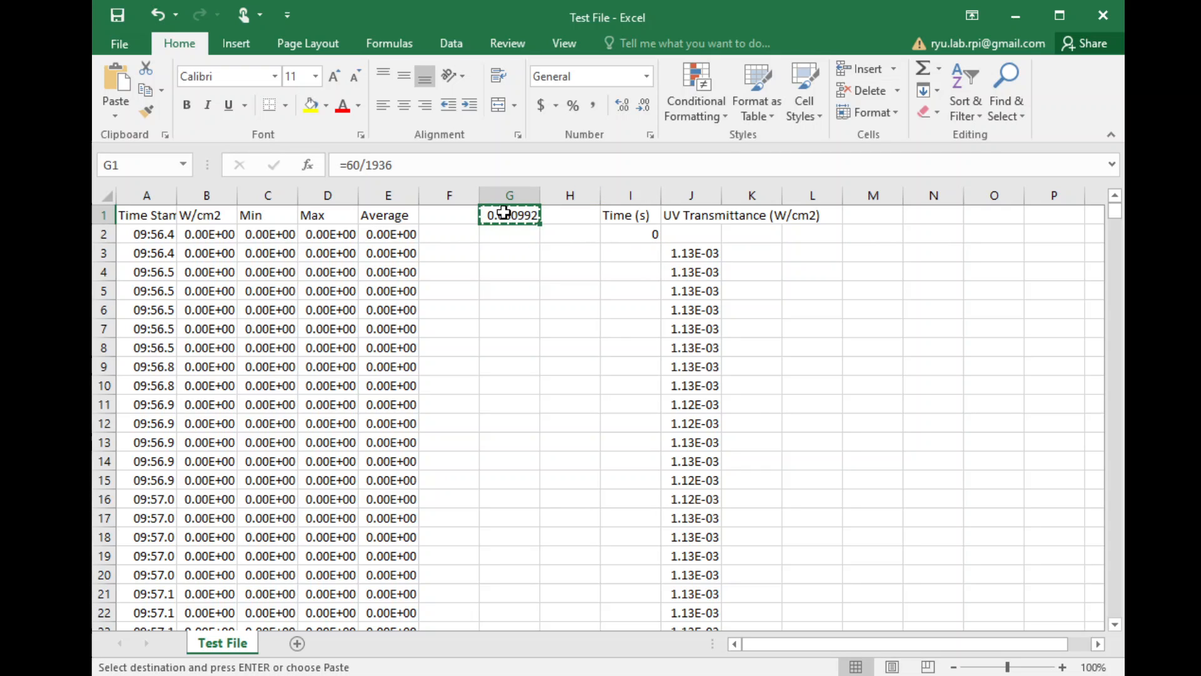
pyautogui.click(627, 254)
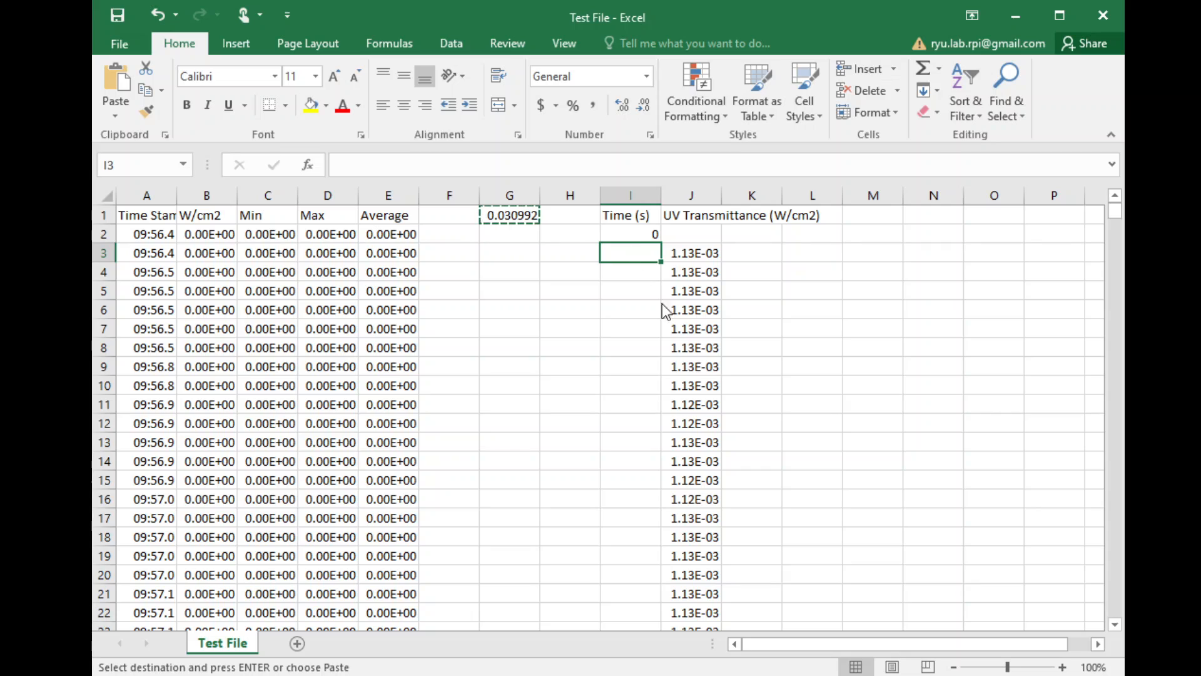
pyautogui.hotkey('ctrl', 'v')
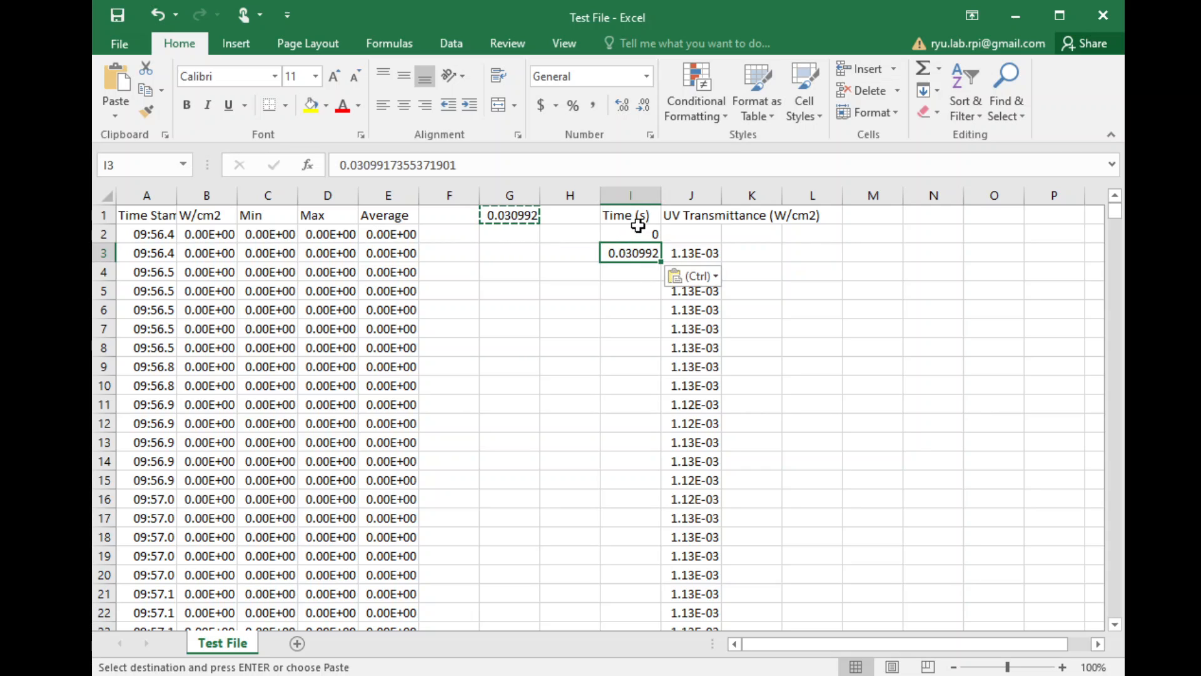
# Step: Extend the time series from I2:I3 down column I alongside the readings and check that both columns end on the same row
pyautogui.moveTo(636, 234); pyautogui.dragTo(636, 250)
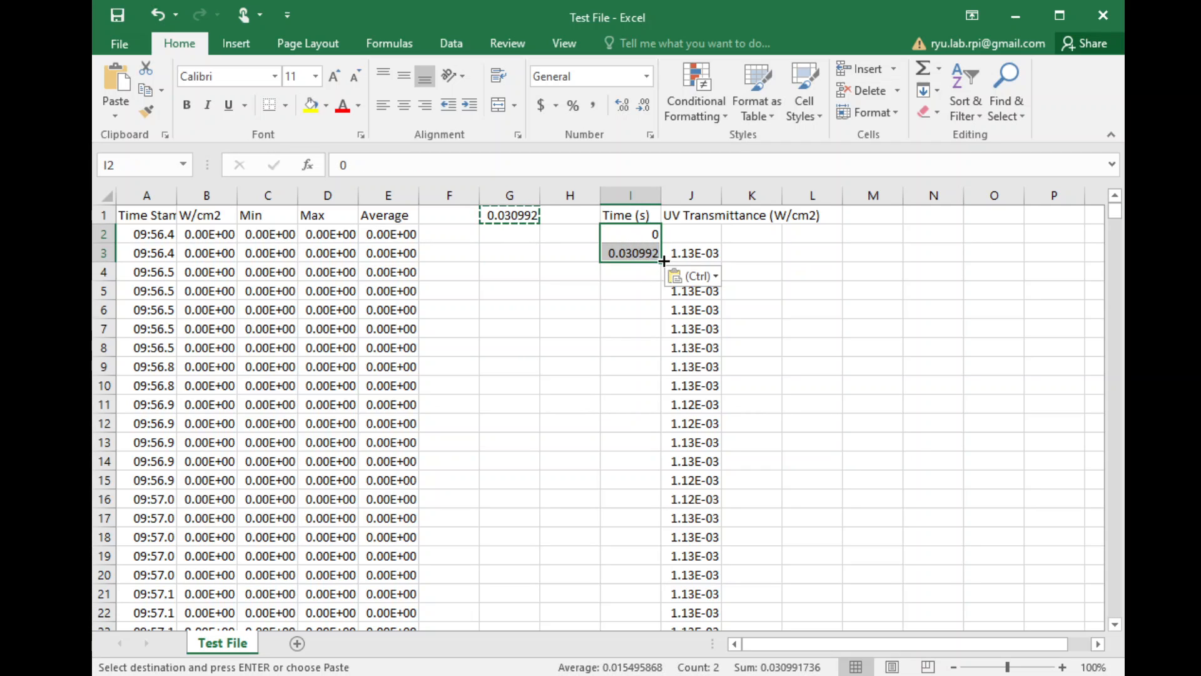
pyautogui.doubleClick(661, 262)
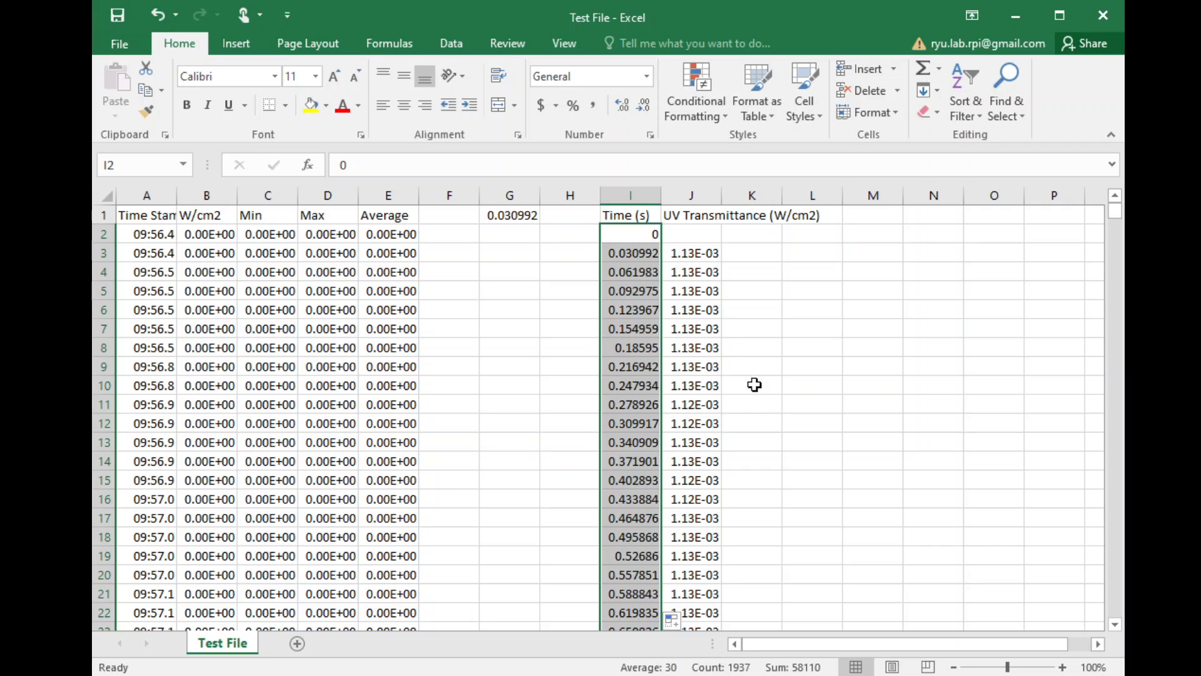
pyautogui.hotkey('ctrl', 'Down')
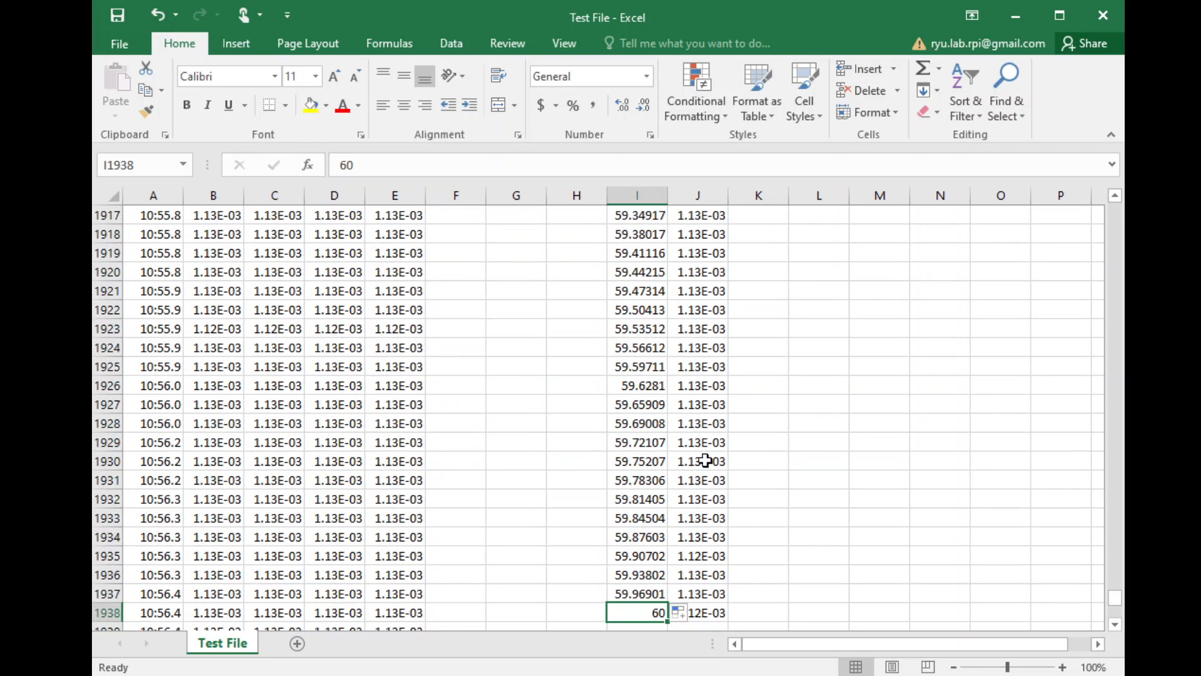
pyautogui.click(782, 610)
pyautogui.scroll(-2, 785, 605)
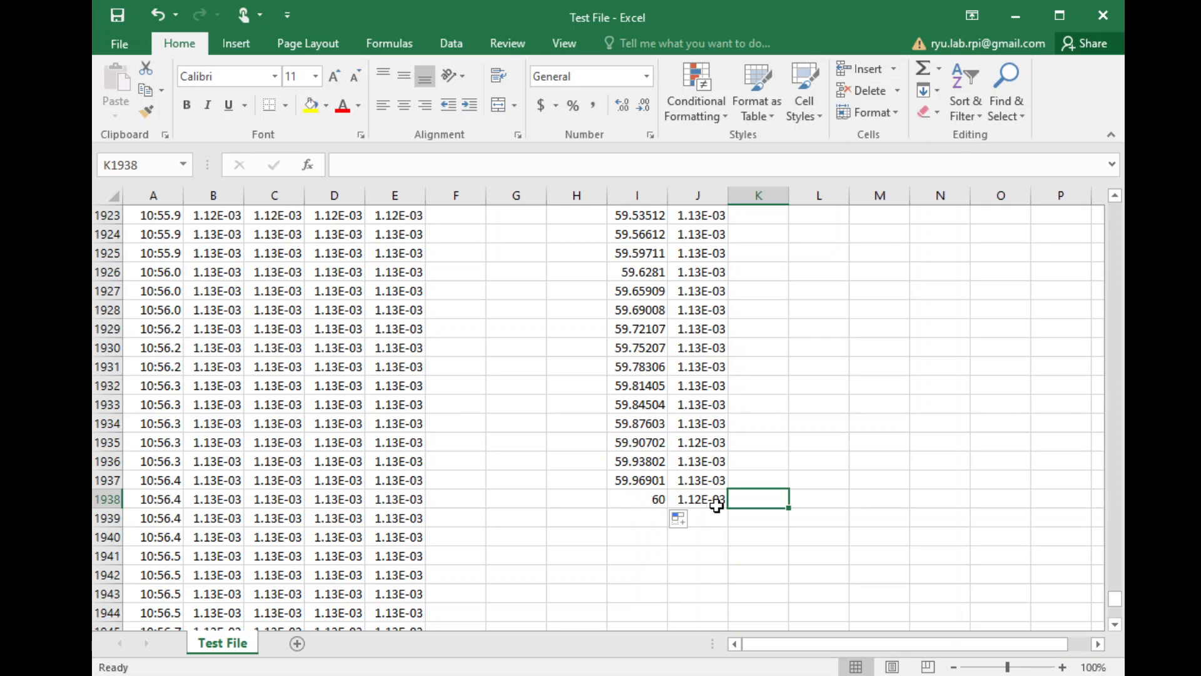
pyautogui.hotkey('ctrl', 'Up')
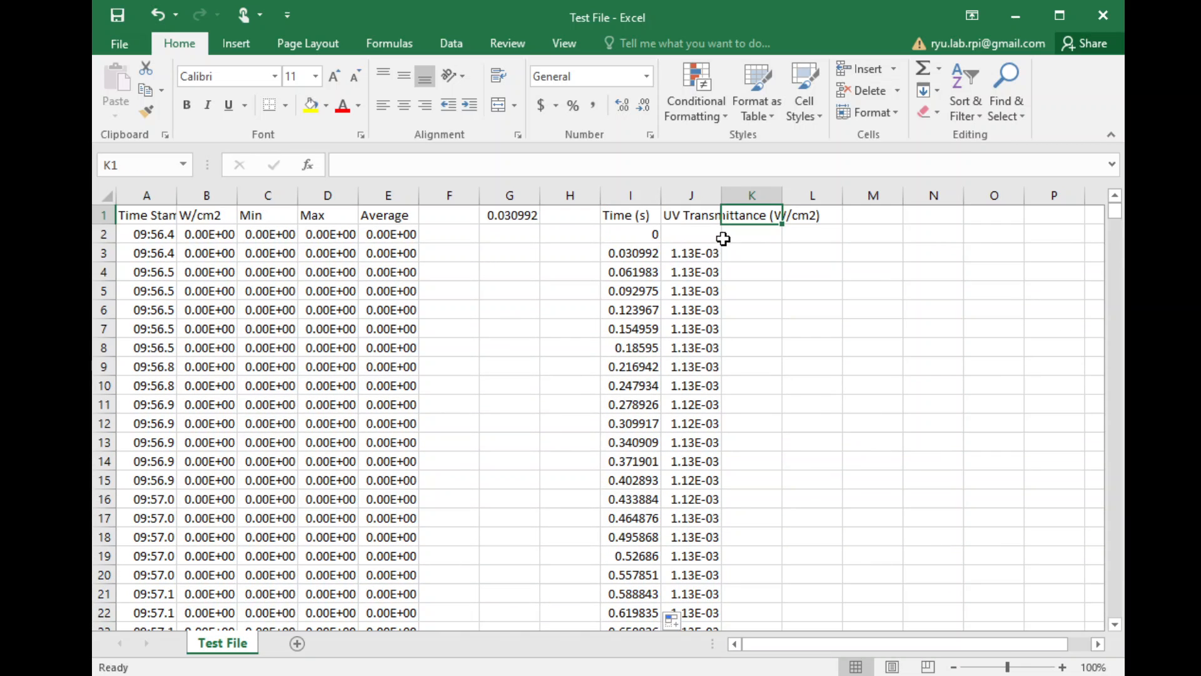
# Step: Enter 0.00103 in J2 as the UV transmittance reading for time 0
pyautogui.click(709, 234)
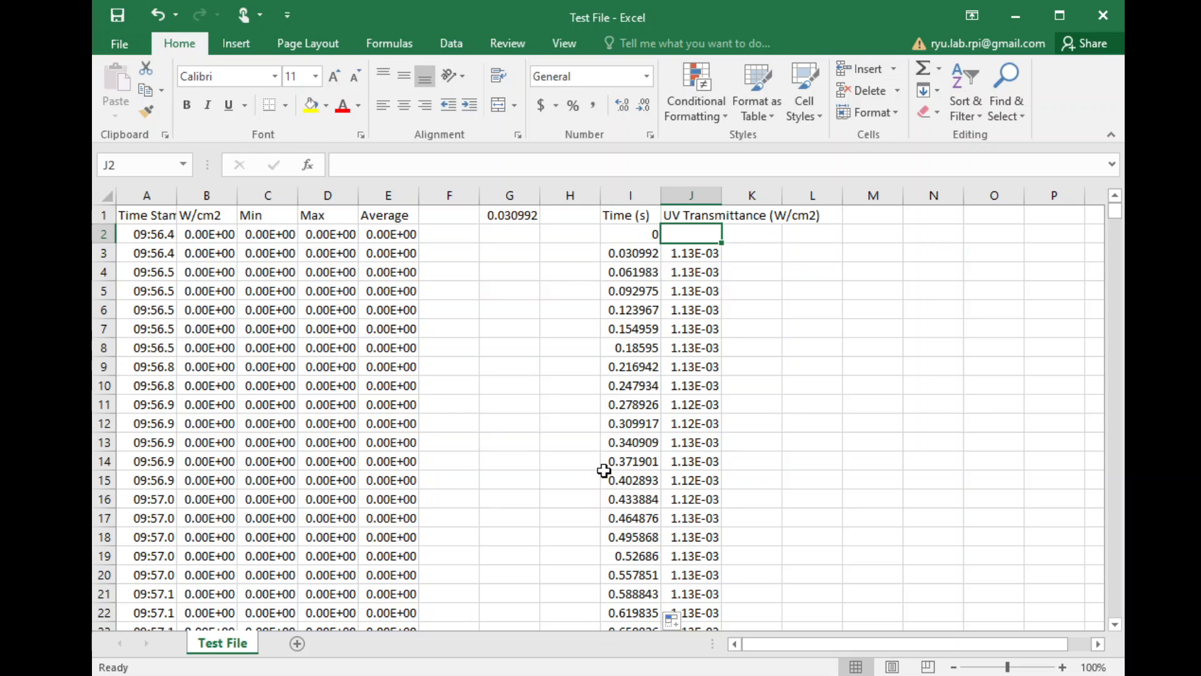
pyautogui.write('0.00')
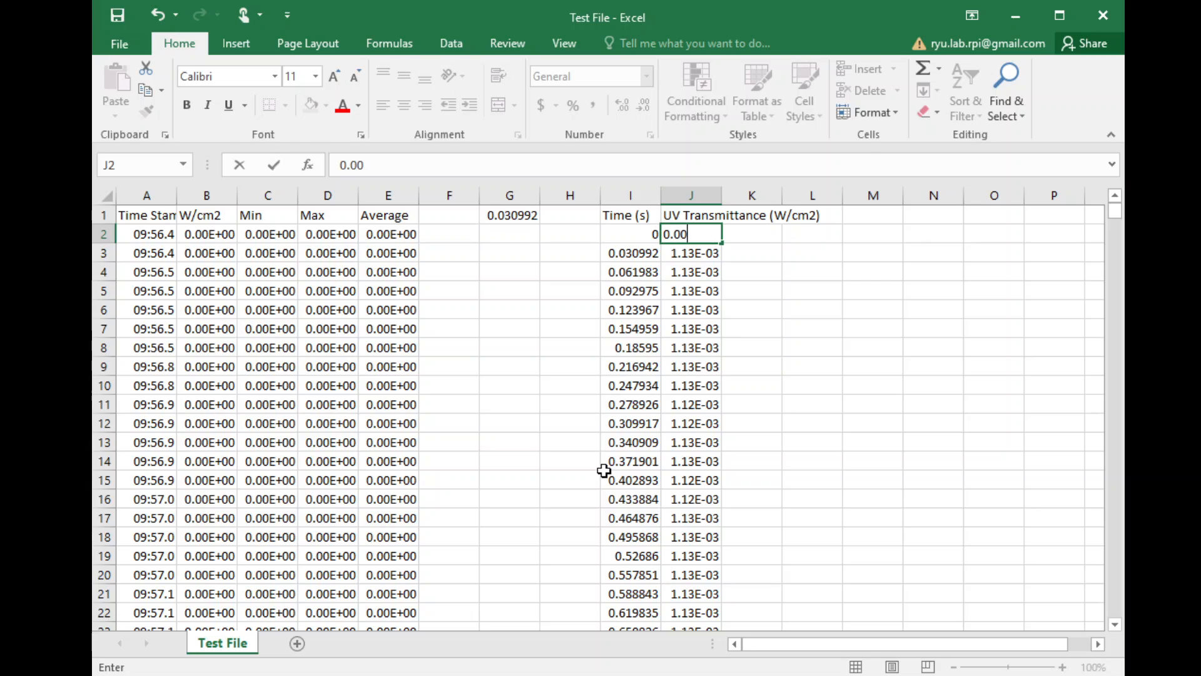
pyautogui.write('103')
pyautogui.press('Return')
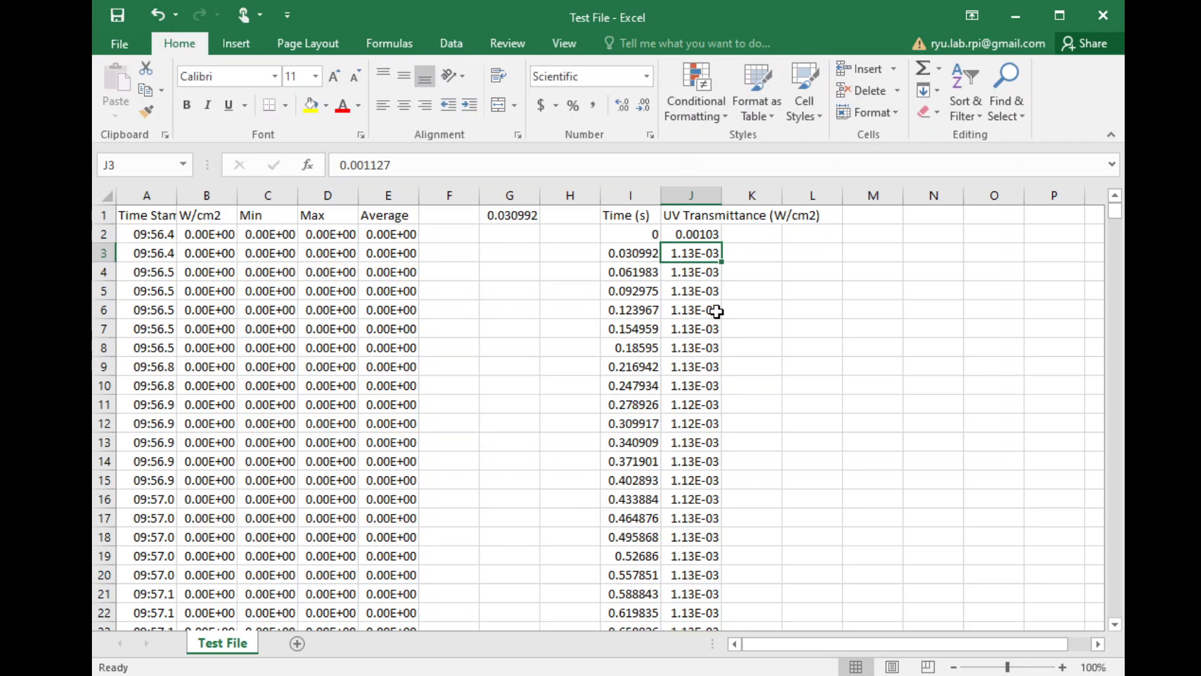
# Step: Change the number format of the whole UV Transmittance column J to General
pyautogui.click(691, 196)
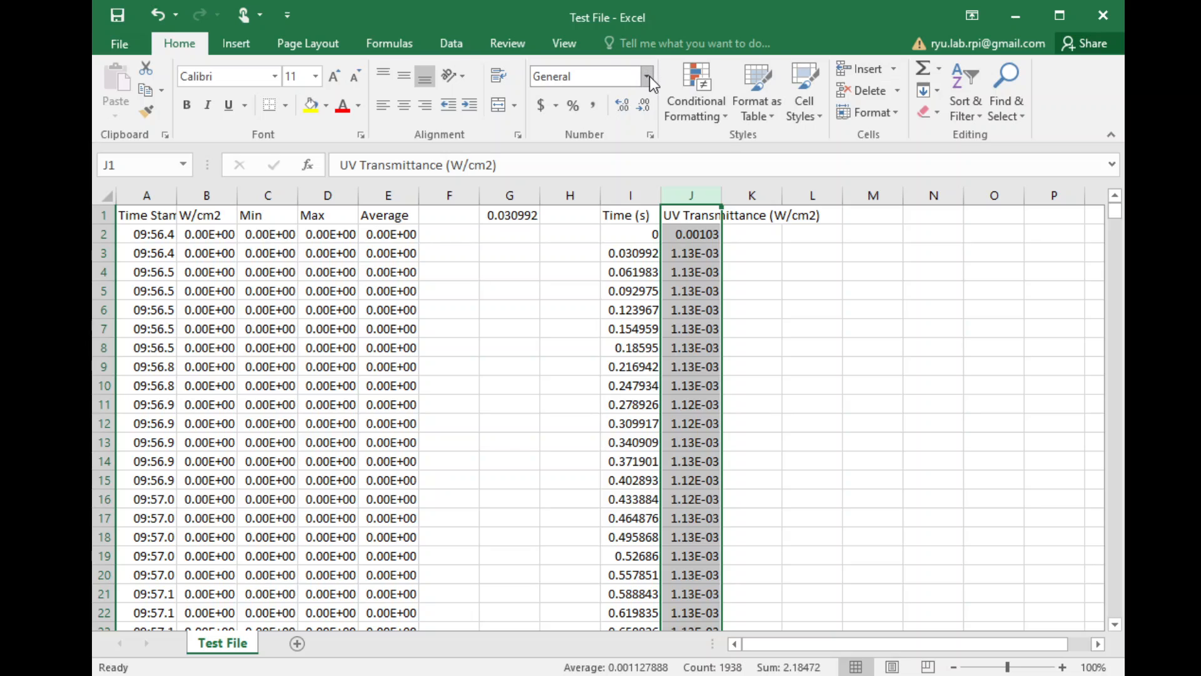
pyautogui.click(622, 106)
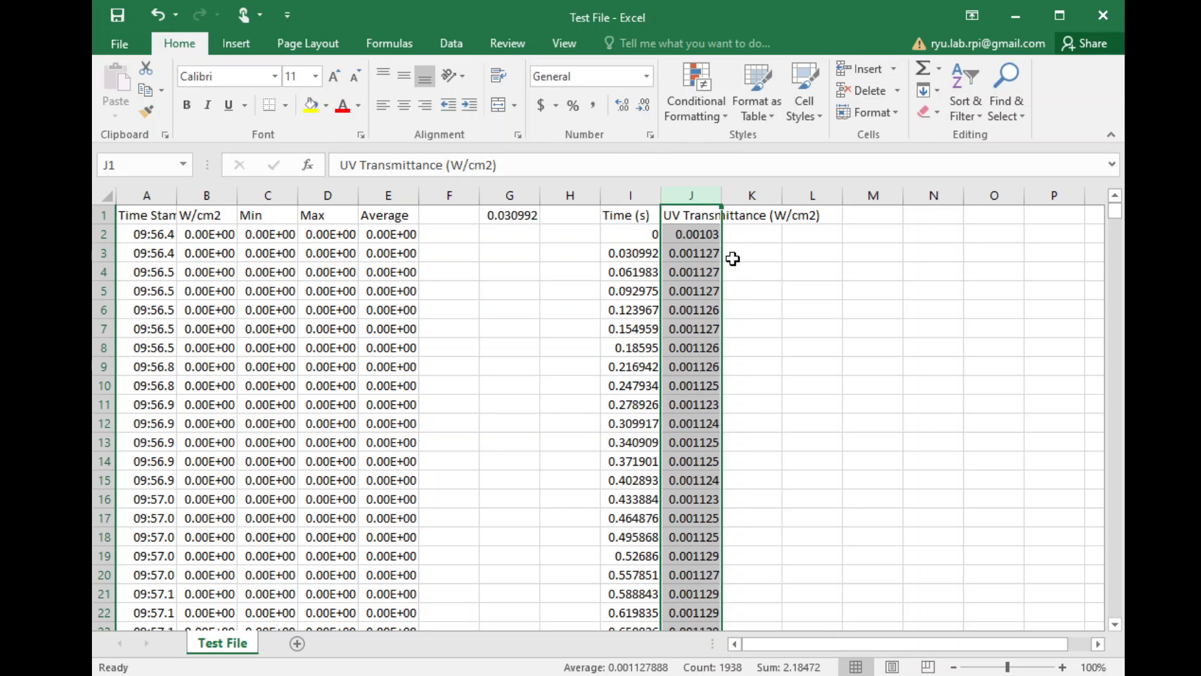
pyautogui.click(730, 256)
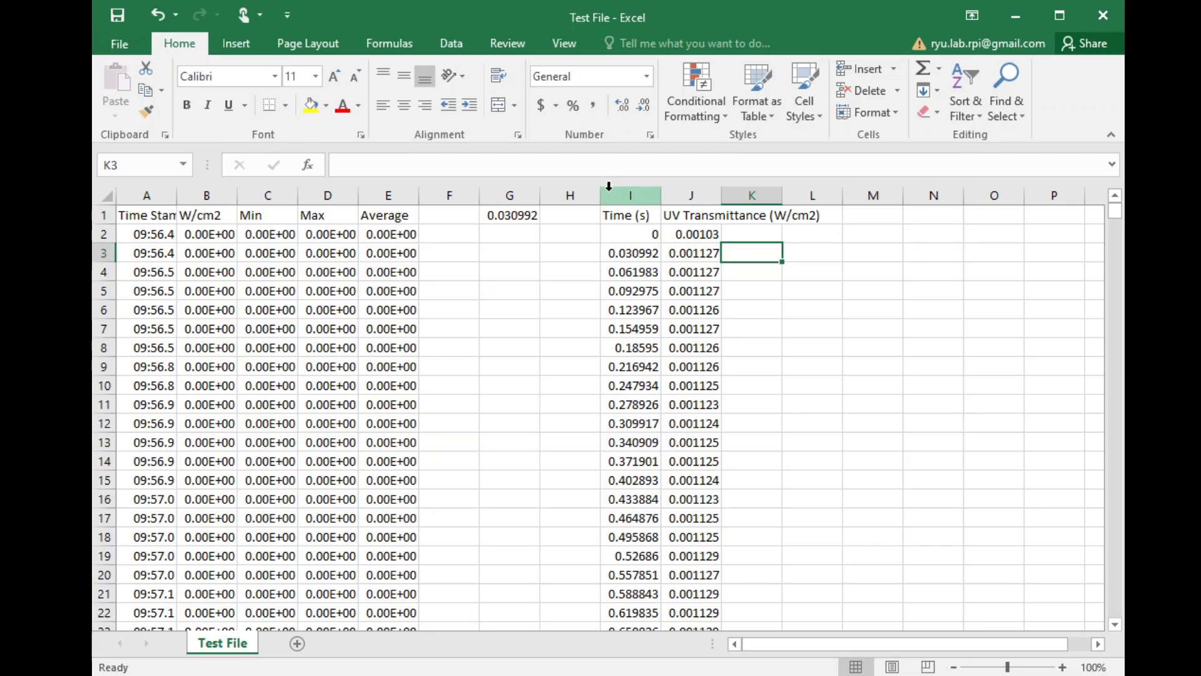
# Step: Select the entire Time (s) and UV Transmittance (W/cm2) columns, I and J
pyautogui.moveTo(615, 193); pyautogui.dragTo(685, 195)
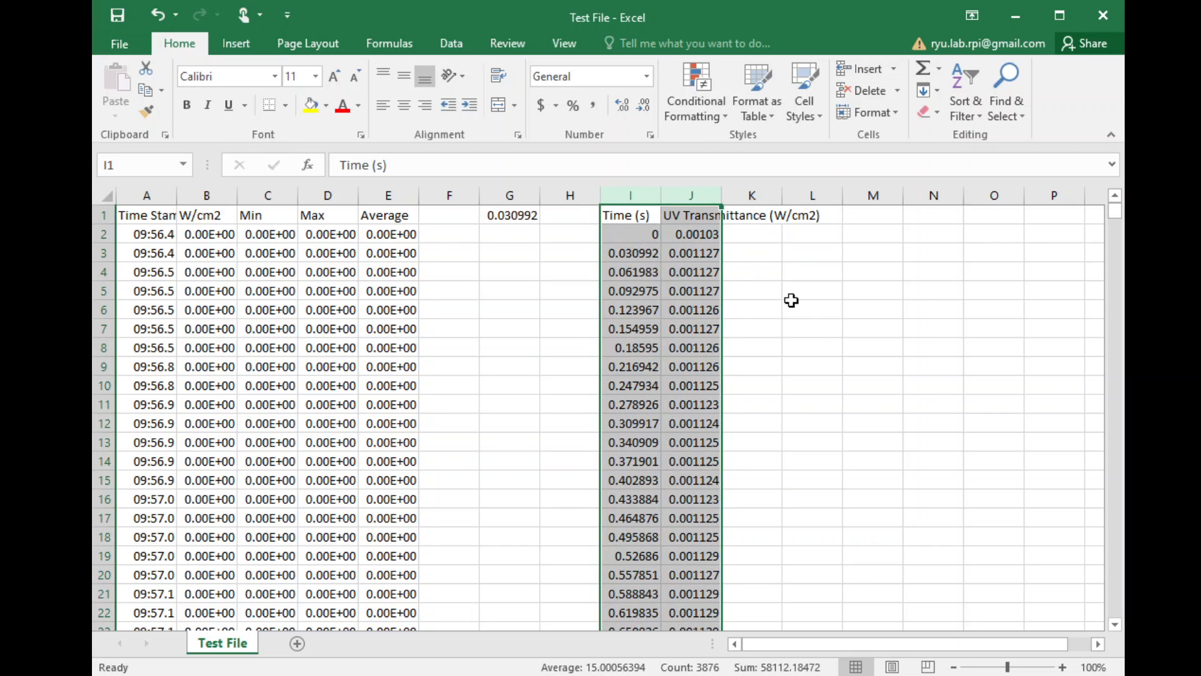